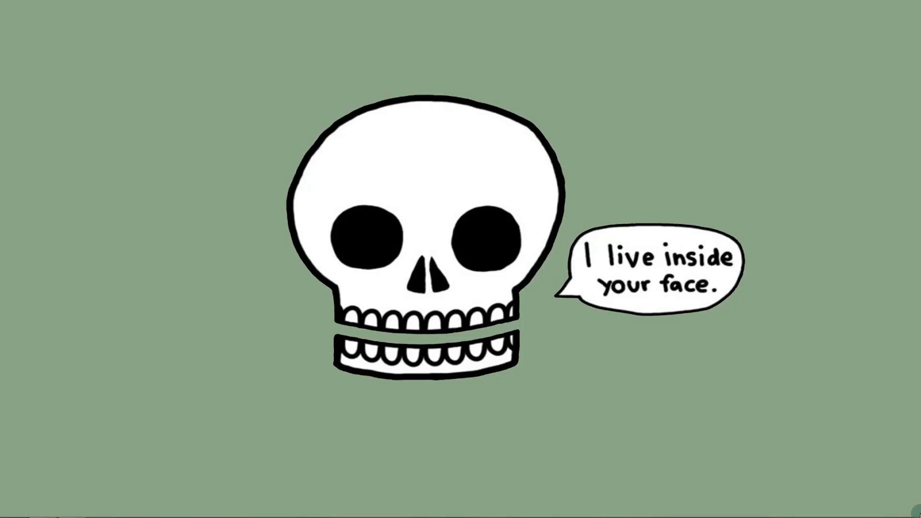
Preview the redhead portrait photo from the Ink Smudge folder at full size
{"action": "left_click", "coordinate": [42, 508]}
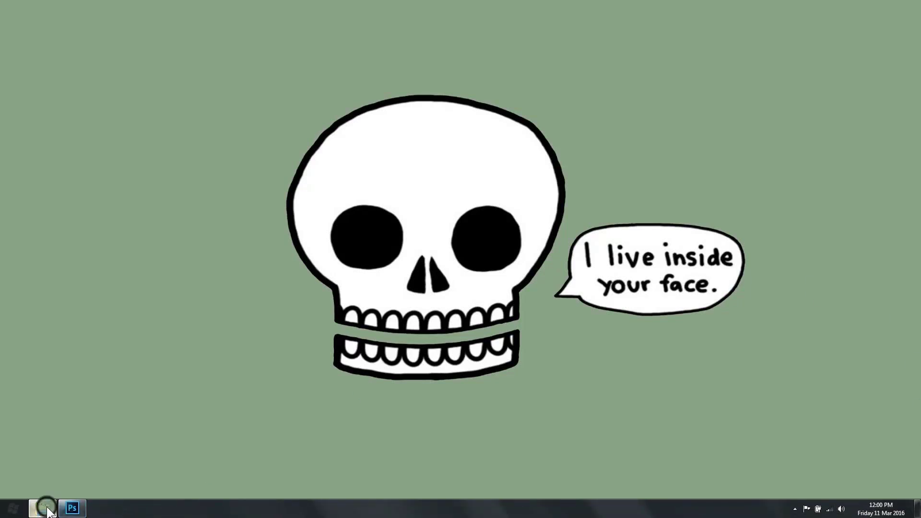
{"action": "double_click", "coordinate": [403, 149]}
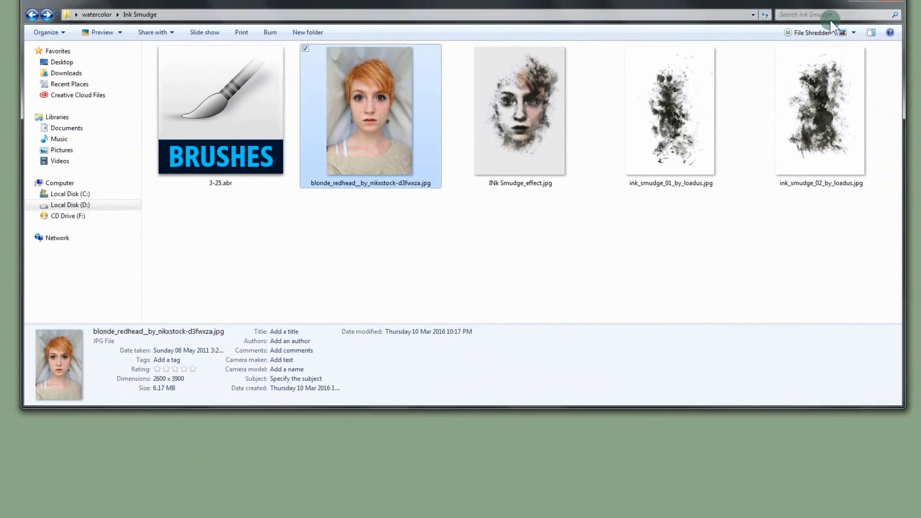
{"action": "left_click", "coordinate": [833, 6]}
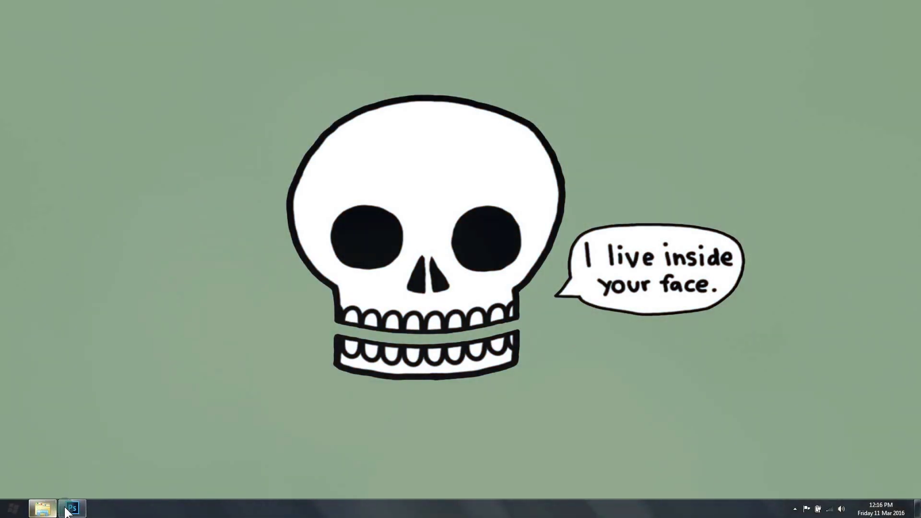
Create a new International Paper A4 document, 210 × 297 mm at 300 pixels/inch
{"action": "left_click", "coordinate": [72, 508]}
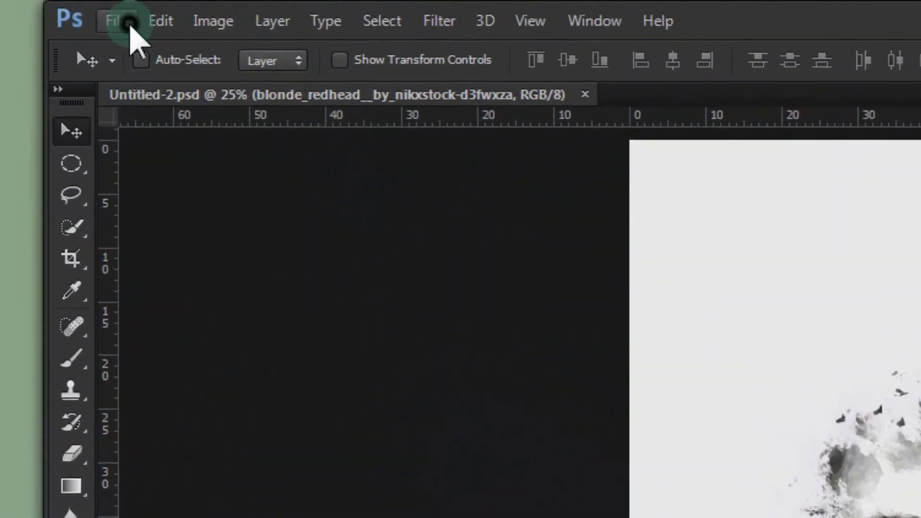
{"action": "left_click", "coordinate": [66, 214]}
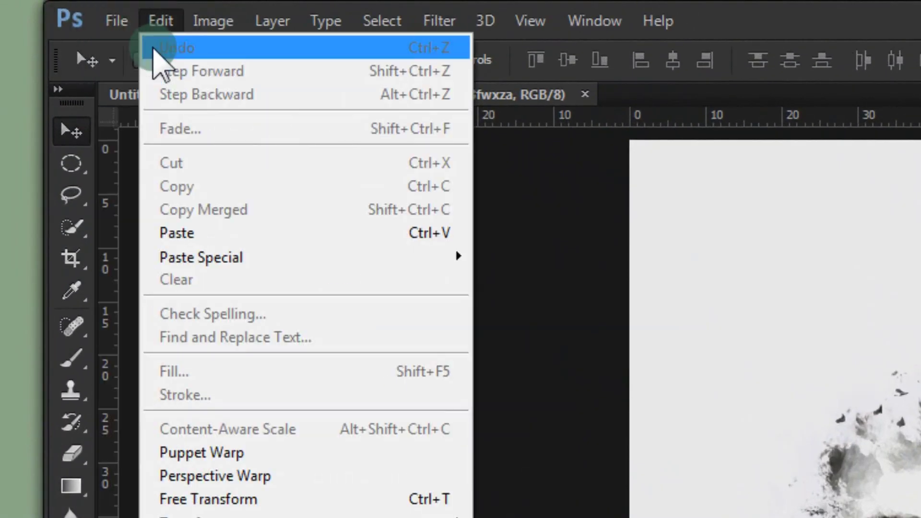
{"action": "left_click", "coordinate": [127, 48]}
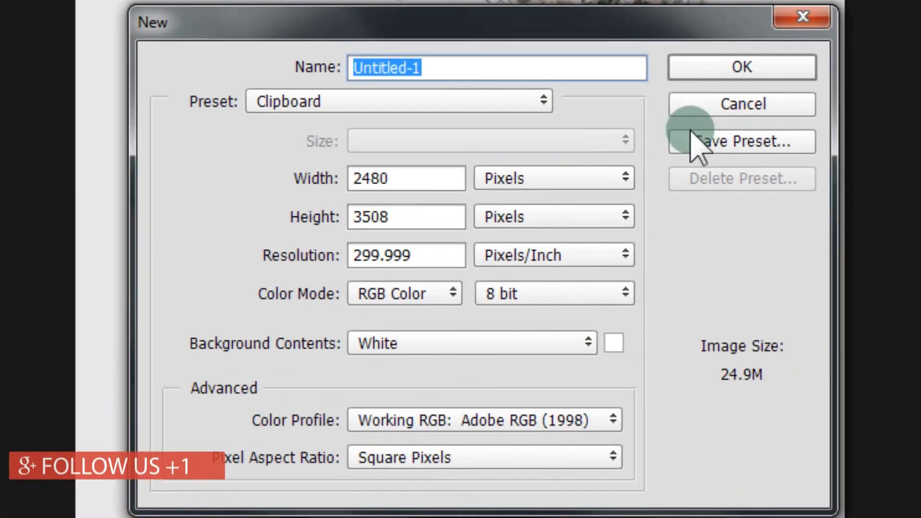
{"action": "left_click", "coordinate": [309, 103]}
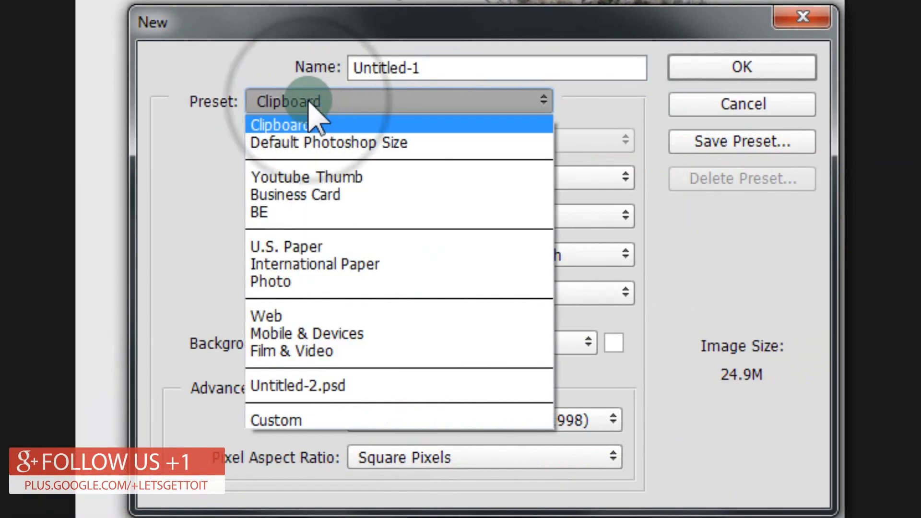
{"action": "left_click", "coordinate": [307, 266]}
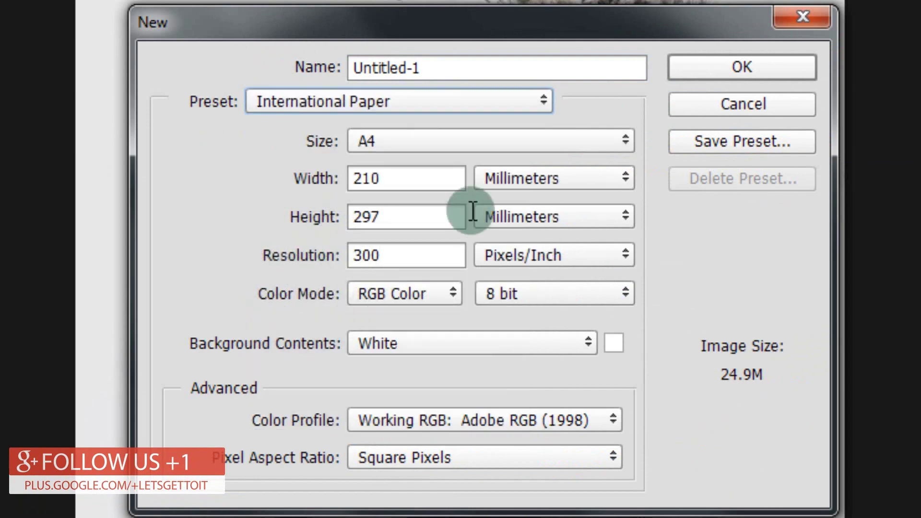
{"action": "left_click", "coordinate": [382, 141]}
{"action": "left_click", "coordinate": [379, 164]}
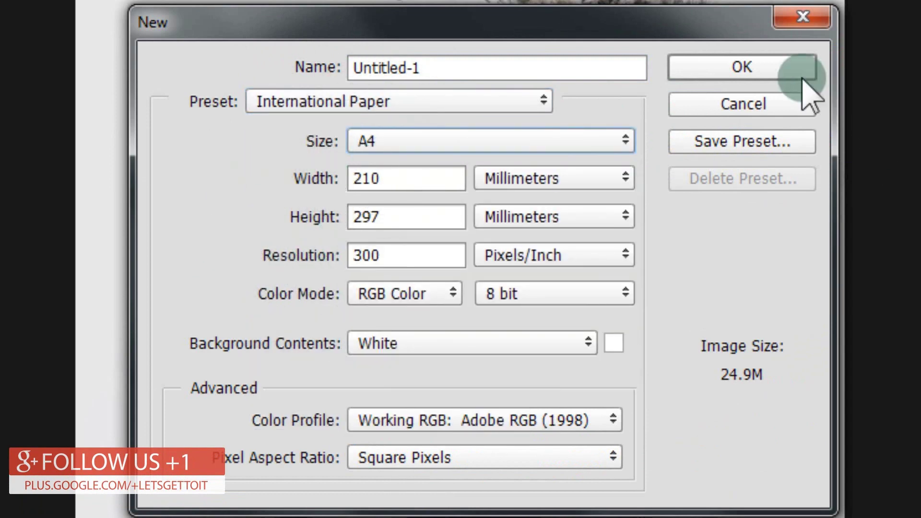
{"action": "left_click", "coordinate": [782, 66]}
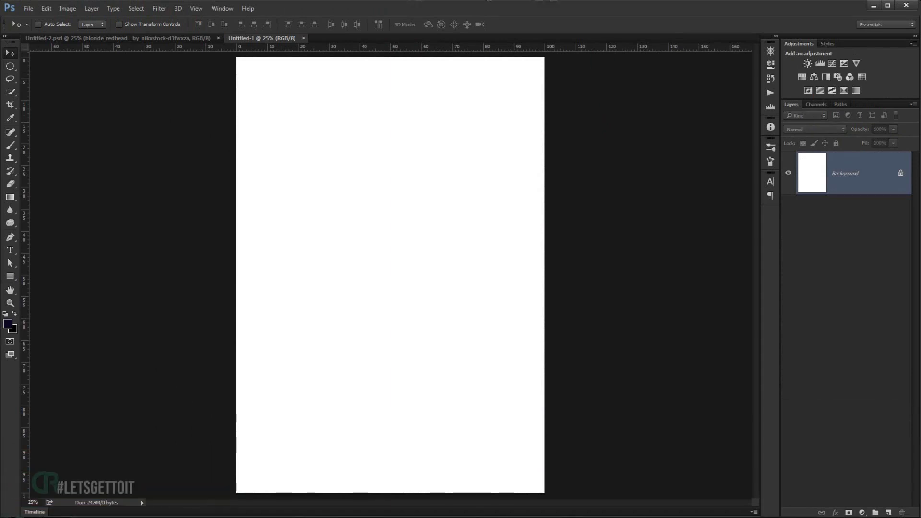
Drop the redhead portrait onto the A4 page and scale it to 26% to cover the page
{"action": "key", "text": "alt+Tab"}
{"action": "left_click", "coordinate": [337, 154]}
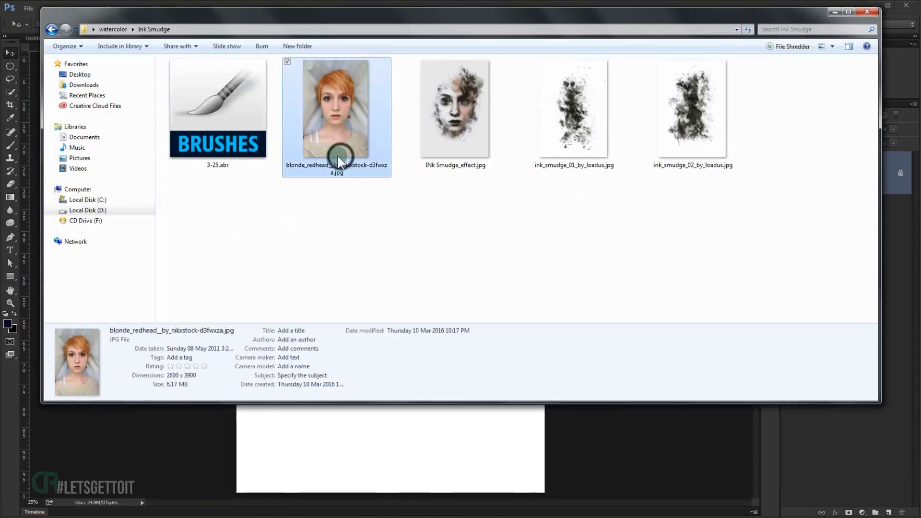
{"action": "left_click_drag", "start_coordinate": [345, 130], "coordinate": [405, 436]}
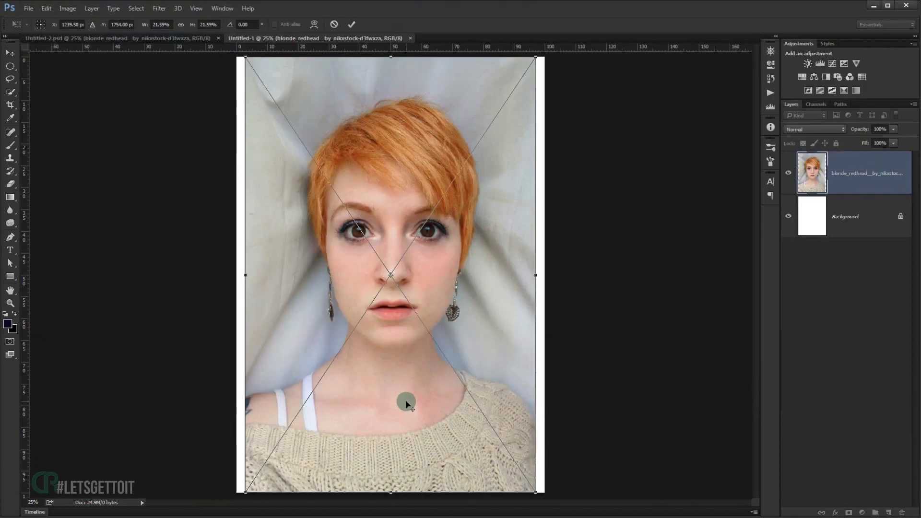
{"action": "key", "text": "ctrl+minus"}
{"action": "left_click_drag", "start_coordinate": [511, 453], "coordinate": [545, 488]}
{"action": "key", "text": "Return"}
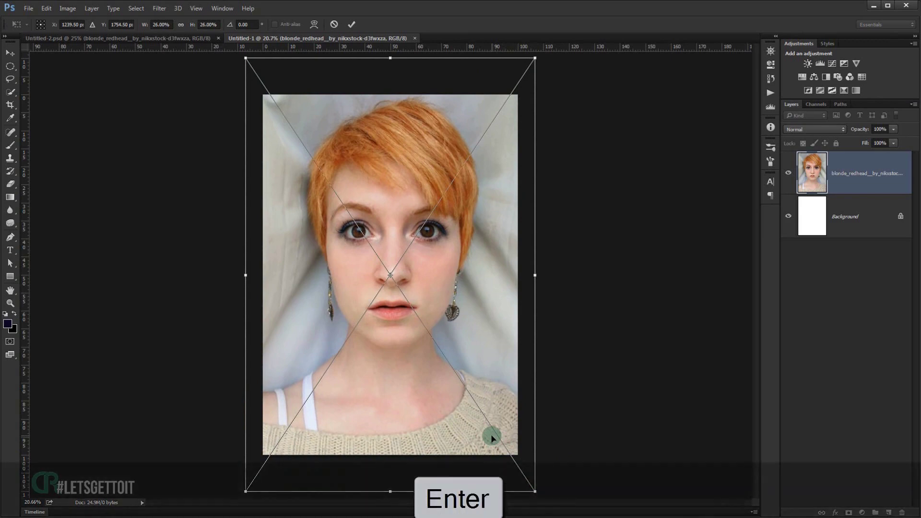
{"action": "scroll", "coordinate": [399, 346], "scroll_direction": "up", "scroll_amount": 2}
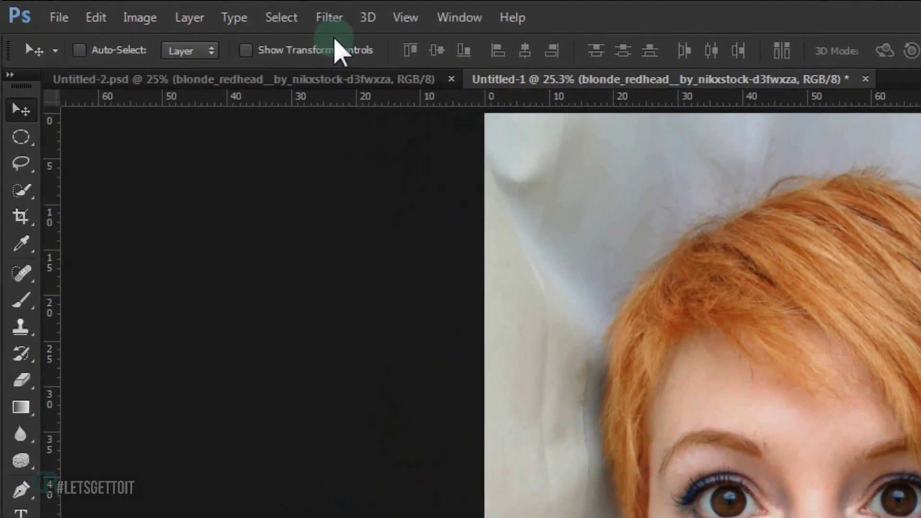
{"action": "left_click", "coordinate": [160, 8]}
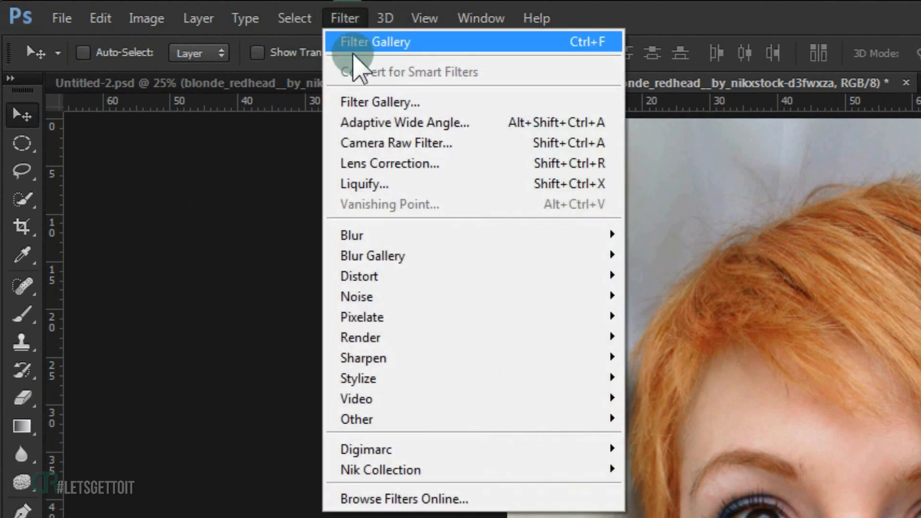
Apply the Artistic > Dry Brush filter with size 10, detail 8, texture 1 as a smart filter
{"action": "left_click", "coordinate": [374, 103]}
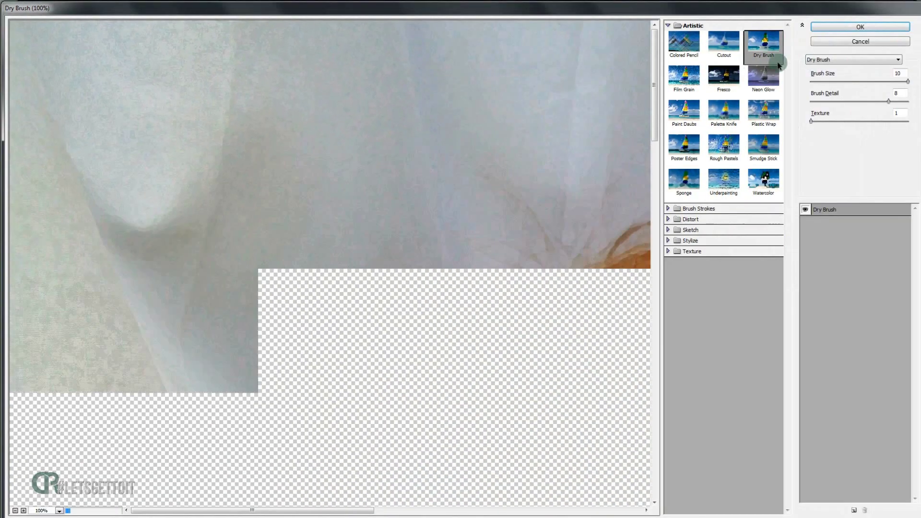
{"action": "left_click", "coordinate": [668, 25]}
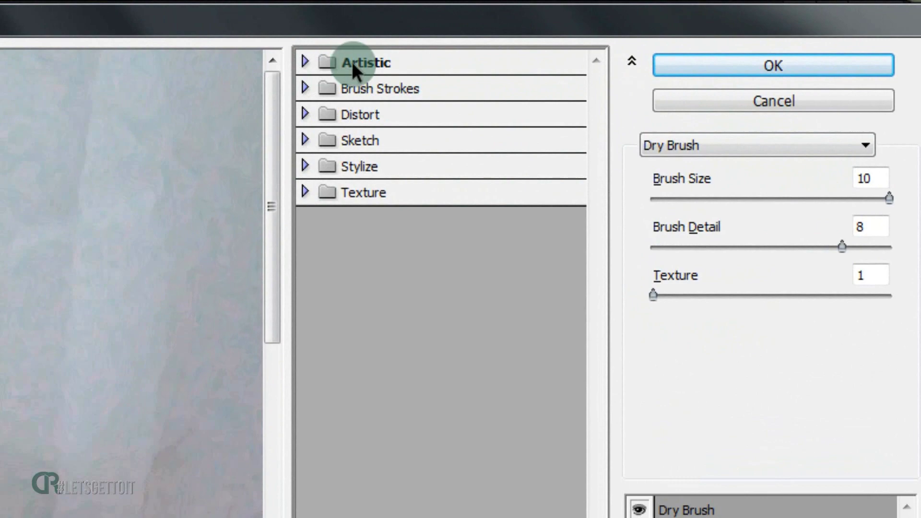
{"action": "left_click", "coordinate": [315, 61]}
{"action": "left_click", "coordinate": [547, 120]}
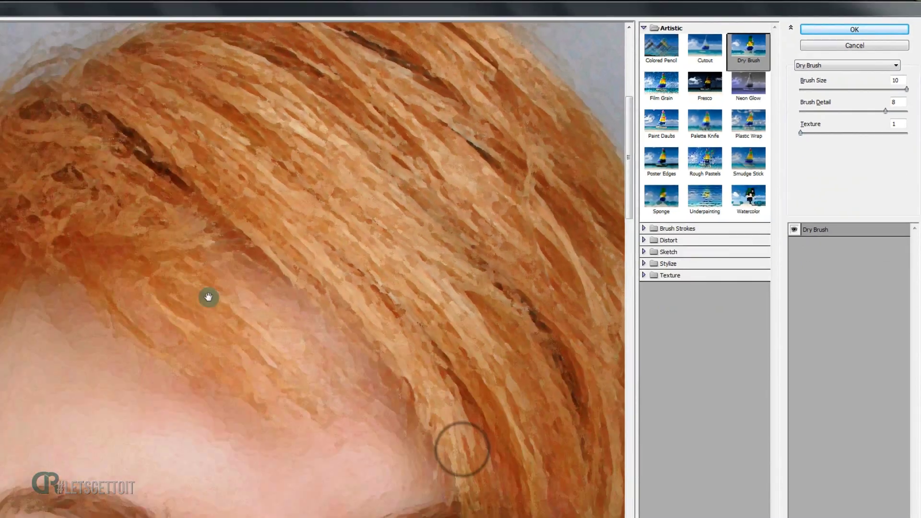
{"action": "scroll", "coordinate": [390, 212], "scroll_direction": "down", "scroll_amount": 10}
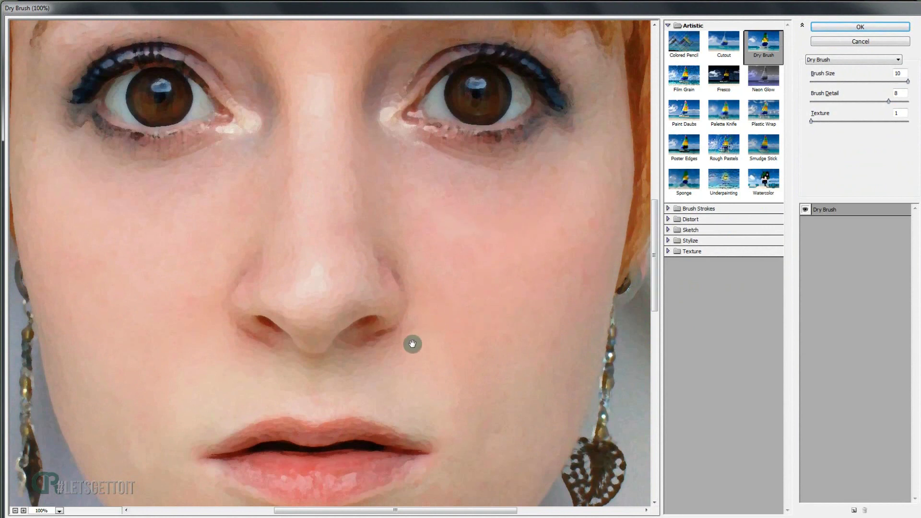
{"action": "left_click_drag", "start_coordinate": [911, 89], "coordinate": [887, 82]}
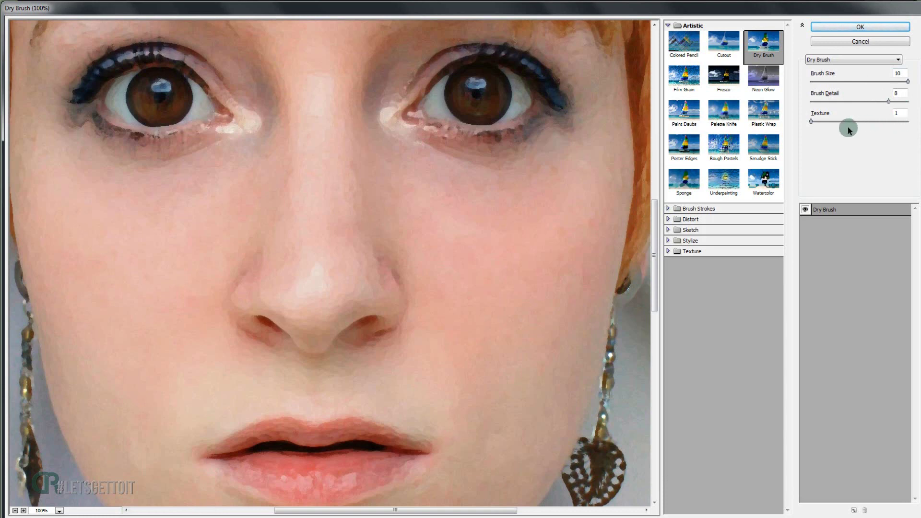
{"action": "left_click", "coordinate": [868, 28]}
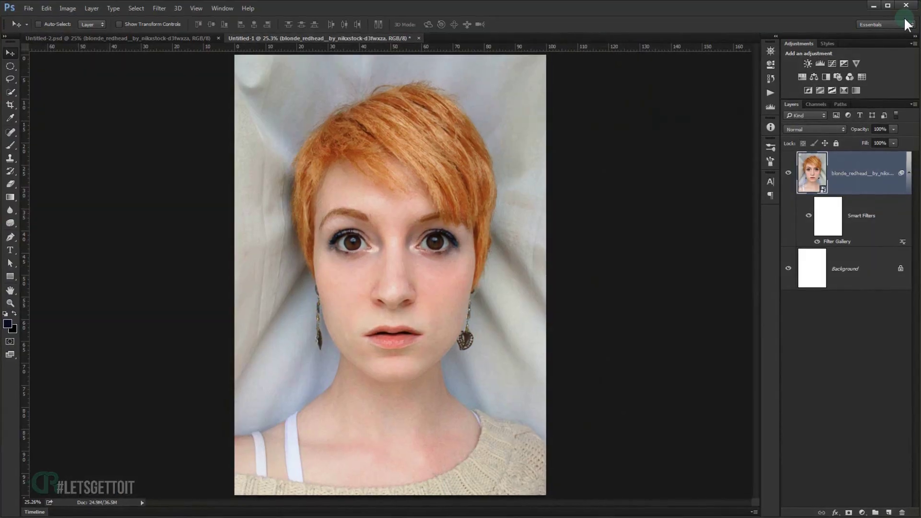
Select the entire A4 canvas and copy the Dry Brush-filtered portrait layer to the clipboard
{"action": "left_click", "coordinate": [909, 172]}
{"action": "key", "text": "ctrl+a"}
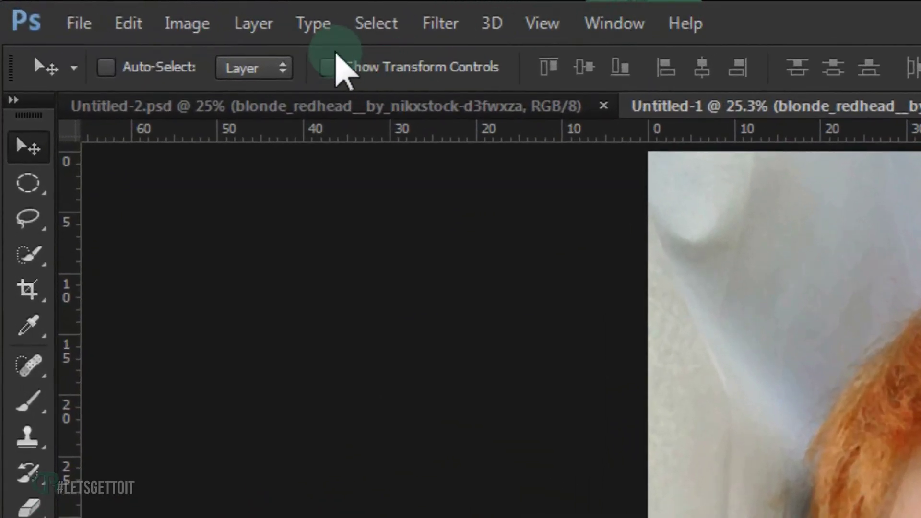
{"action": "left_click", "coordinate": [376, 24]}
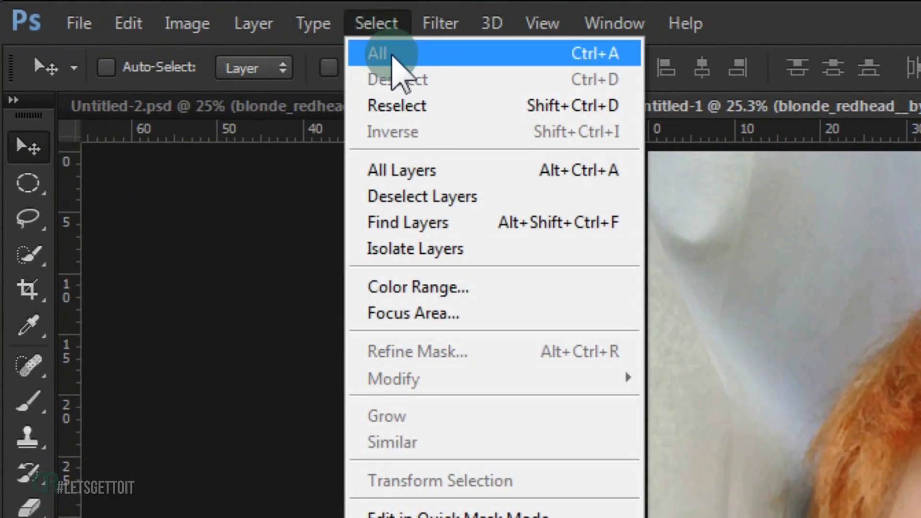
{"action": "left_click", "coordinate": [552, 62]}
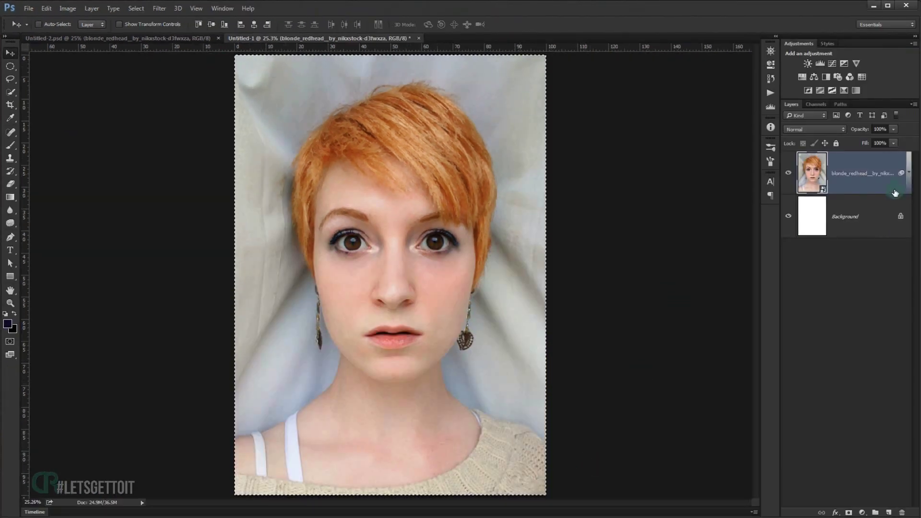
{"action": "key", "text": "ctrl+c"}
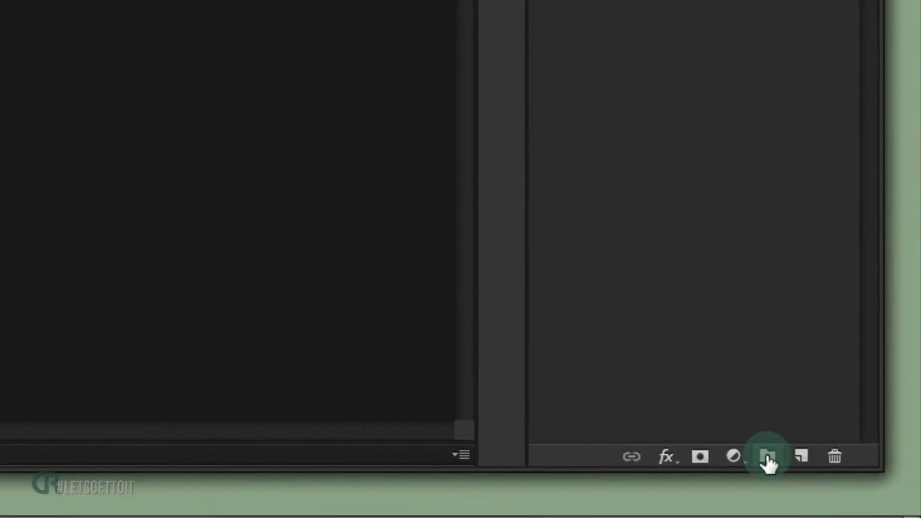
Create Group 1 with a layer mask and view the mask on its own
{"action": "left_click", "coordinate": [768, 458]}
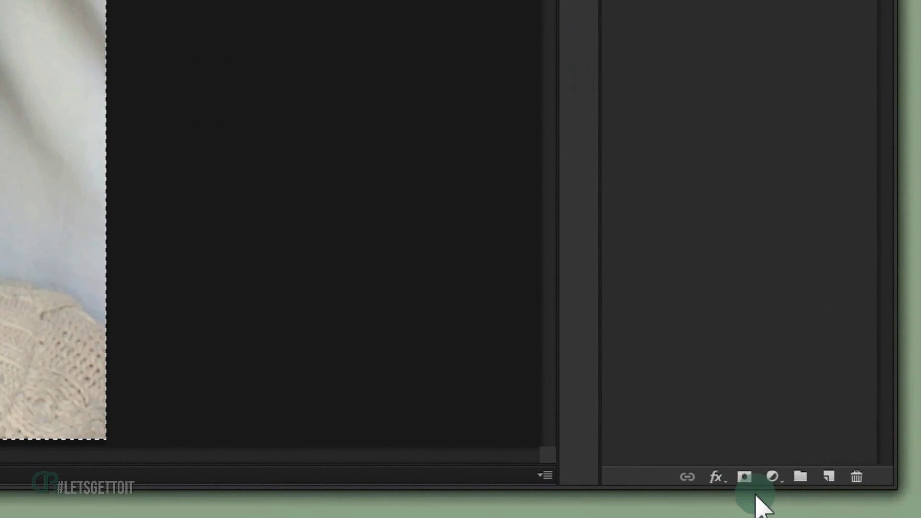
{"action": "left_click", "coordinate": [818, 511]}
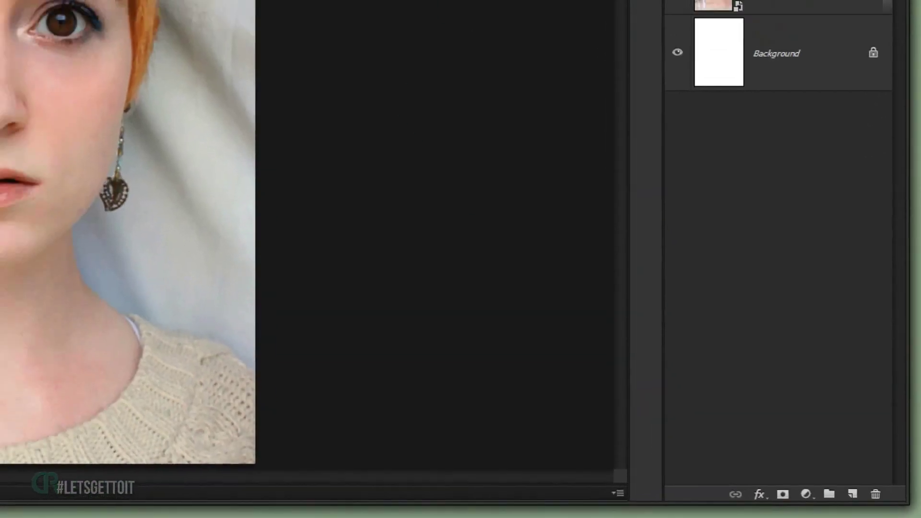
{"action": "left_click", "coordinate": [805, 43]}
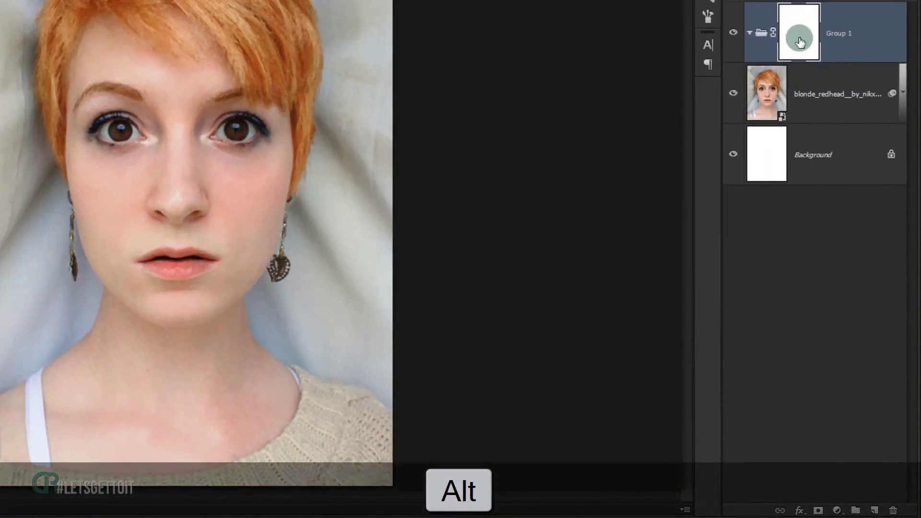
{"action": "left_click", "coordinate": [801, 42], "text": "alt"}
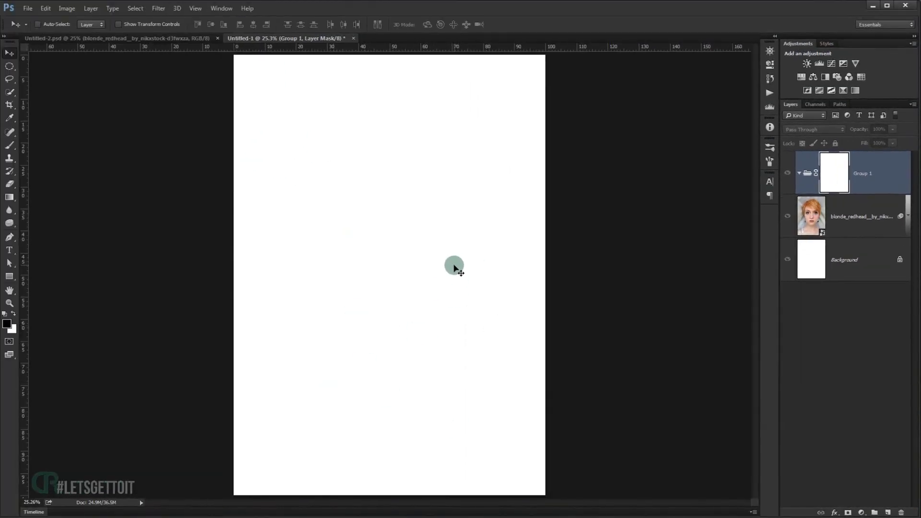
Paste the copied portrait into Group 1's mask and deselect
{"action": "key", "text": "ctrl+v"}
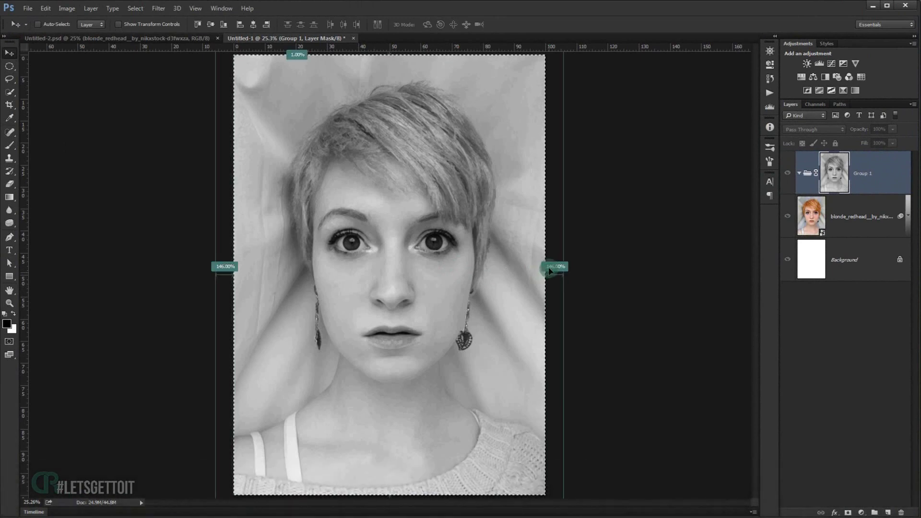
{"action": "key", "text": "ctrl+d"}
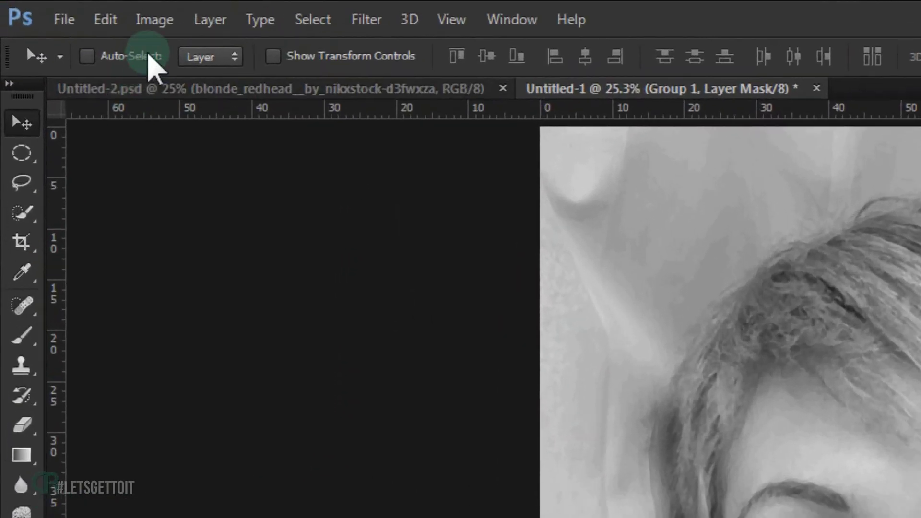
{"action": "left_click", "coordinate": [67, 8]}
{"action": "mouse_move", "coordinate": [360, 78]}
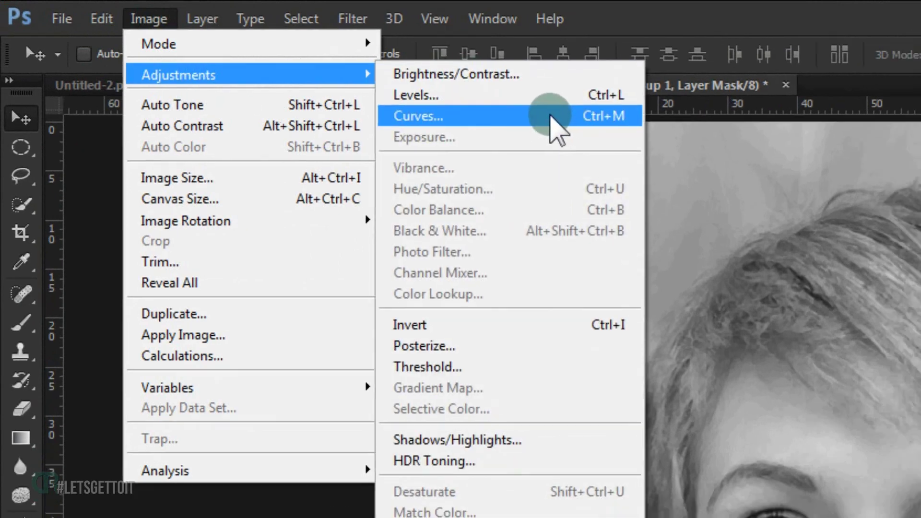
Apply Curves to the mask with black point 97 and white point 174, then invert it
{"action": "left_click", "coordinate": [583, 123]}
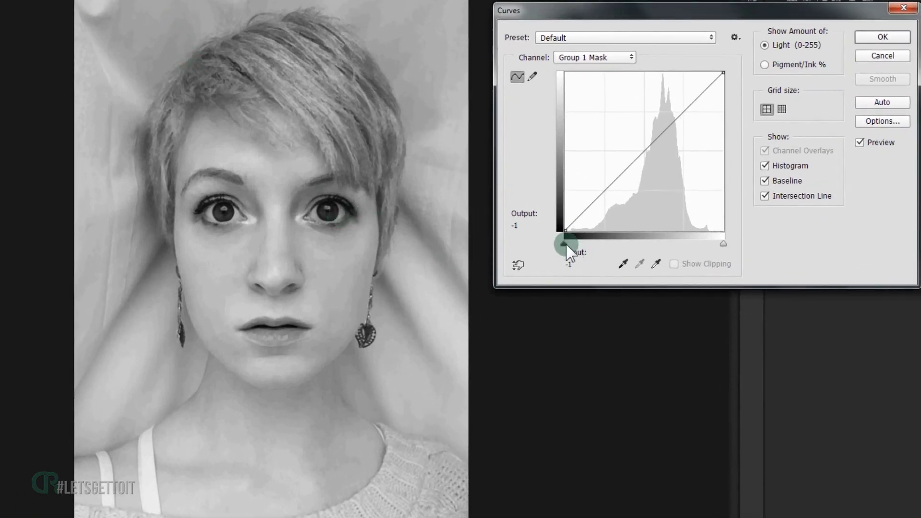
{"action": "left_click_drag", "start_coordinate": [563, 241], "coordinate": [620, 240]}
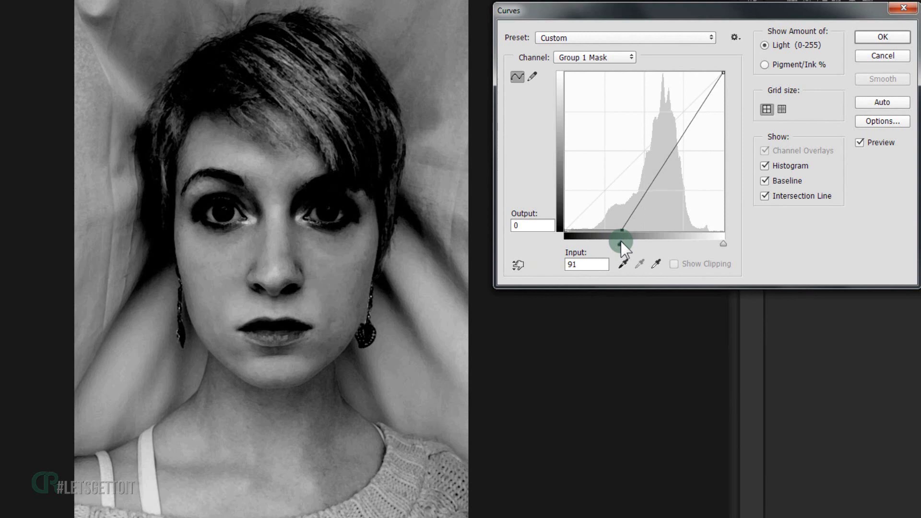
{"action": "left_click", "coordinate": [723, 242]}
{"action": "left_click", "coordinate": [724, 243]}
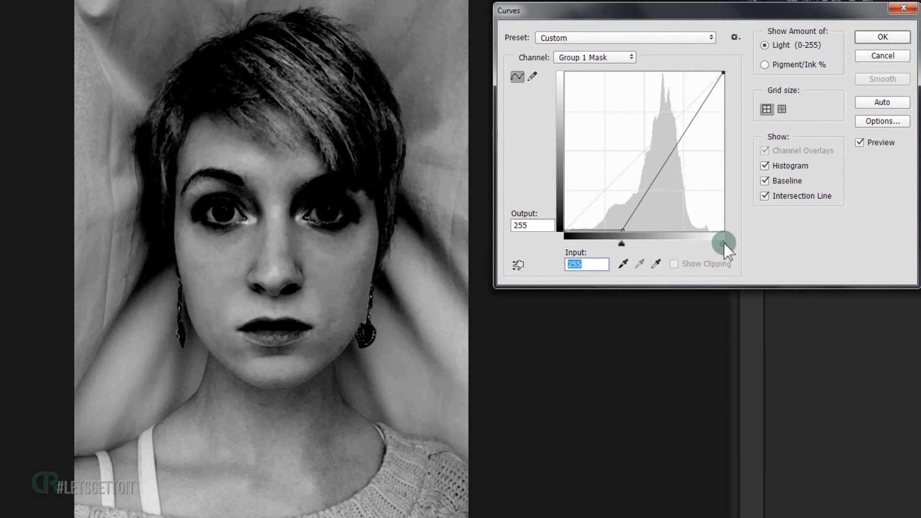
{"action": "left_click_drag", "start_coordinate": [724, 243], "coordinate": [624, 243]}
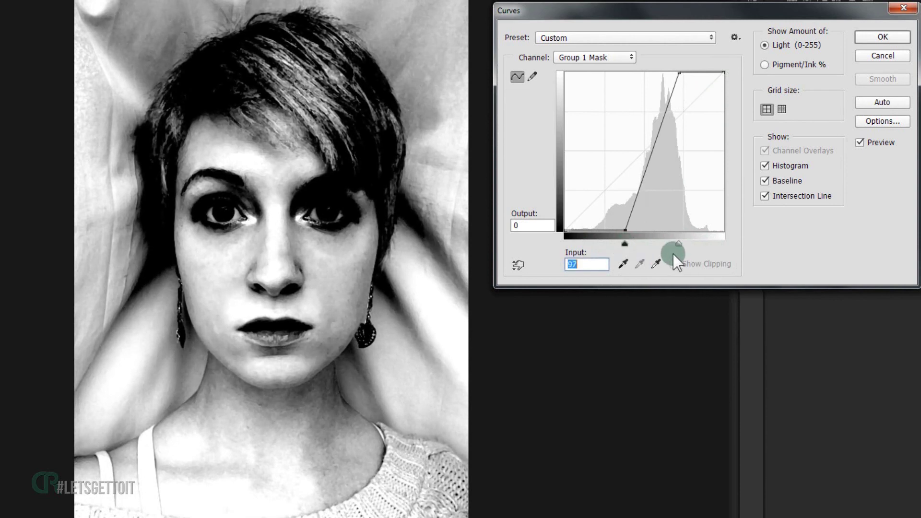
{"action": "left_click_drag", "start_coordinate": [679, 245], "coordinate": [672, 244]}
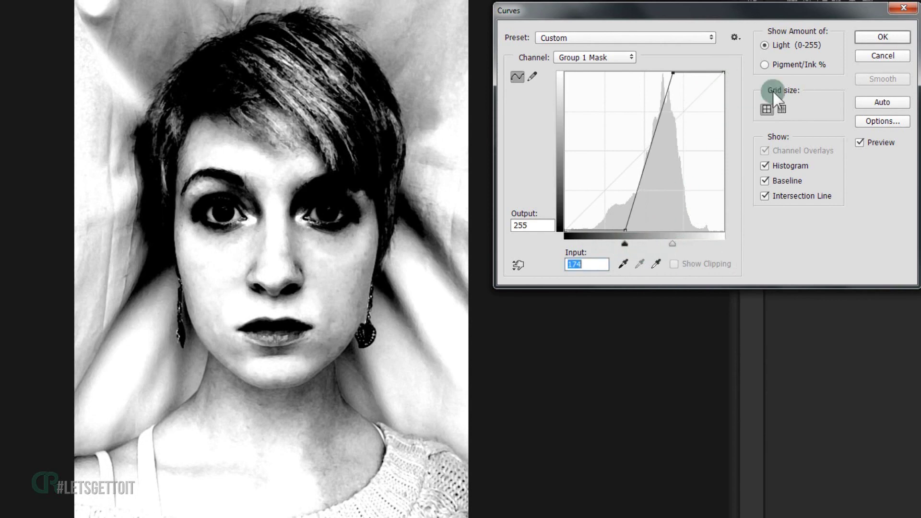
{"action": "left_click", "coordinate": [870, 37]}
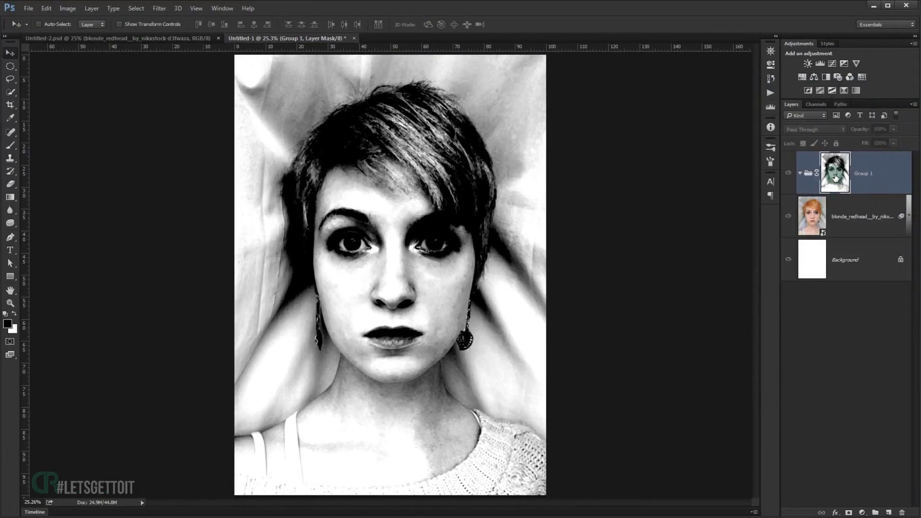
{"action": "key", "text": "ctrl+i"}
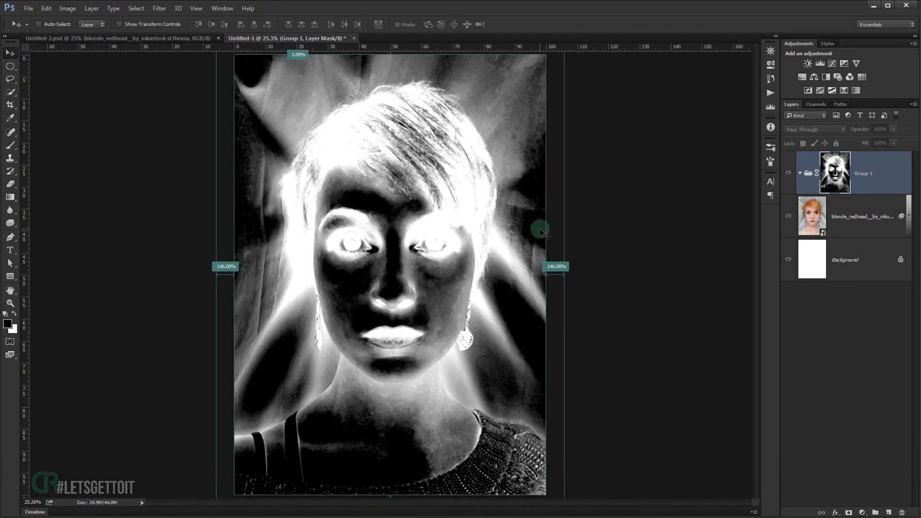
Return to editing Group 1, hide the colour portrait layer, and switch to the Ink Smudge folder
{"action": "left_click", "coordinate": [810, 174]}
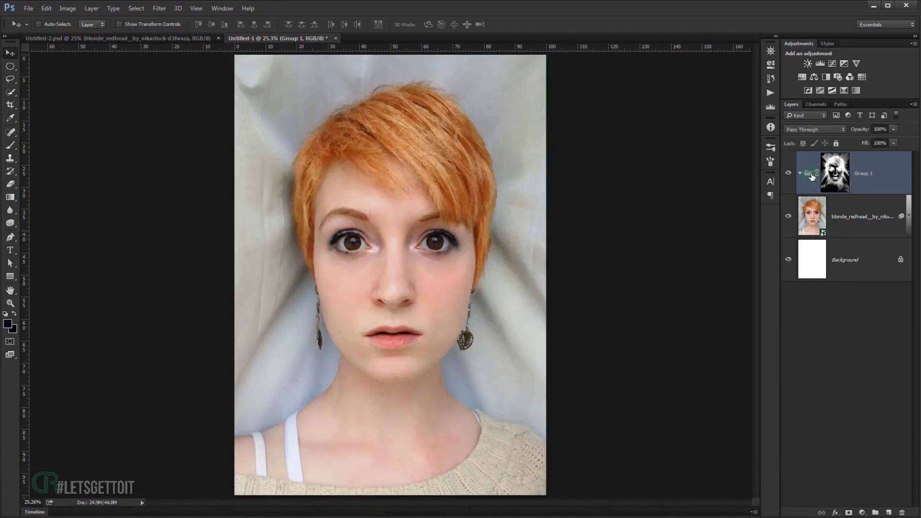
{"action": "left_click", "coordinate": [788, 217]}
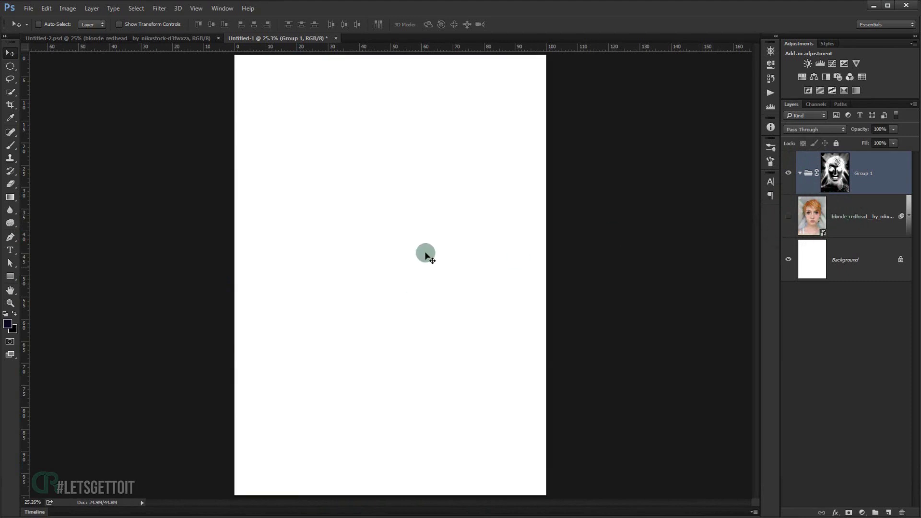
{"action": "key", "text": "alt+Tab"}
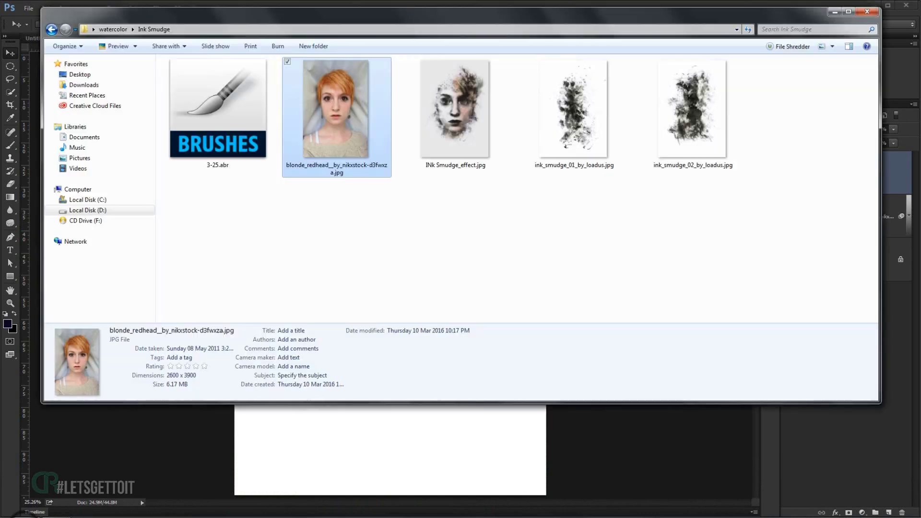
Place ink_smudge_01 into Group 1 below the mask and set it to Multiply
{"action": "left_click", "coordinate": [581, 150]}
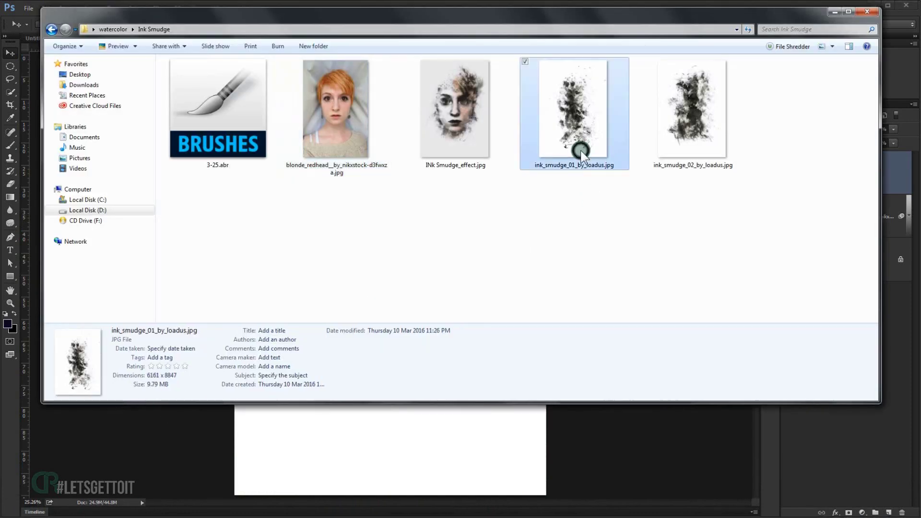
{"action": "left_click_drag", "start_coordinate": [572, 168], "coordinate": [460, 415]}
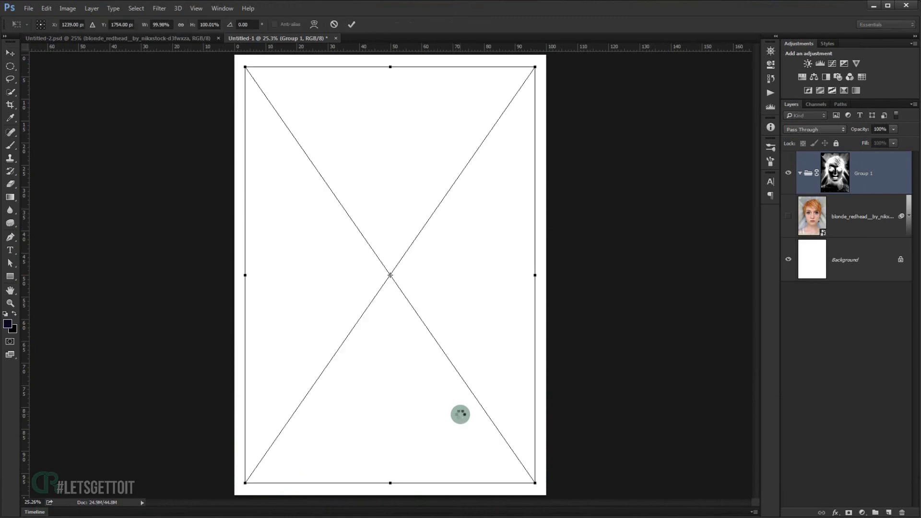
{"action": "key", "text": "Return"}
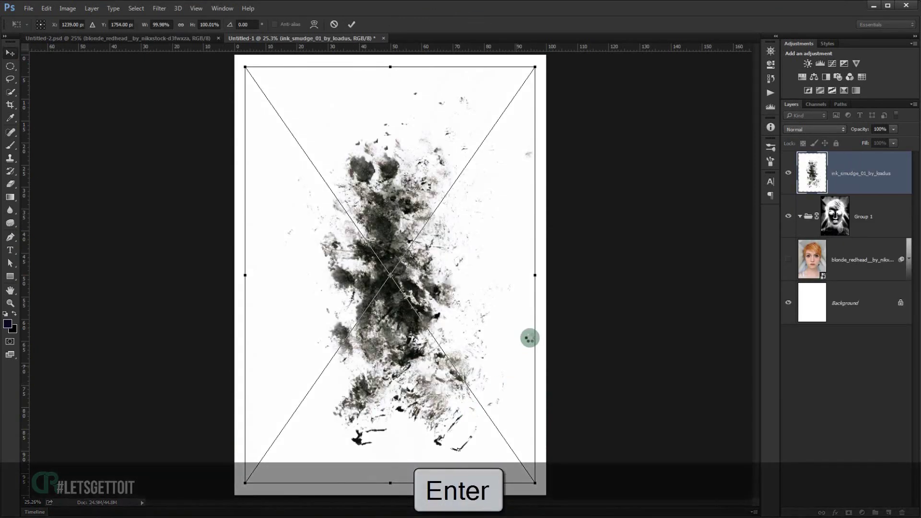
{"action": "left_click_drag", "start_coordinate": [816, 173], "coordinate": [811, 218]}
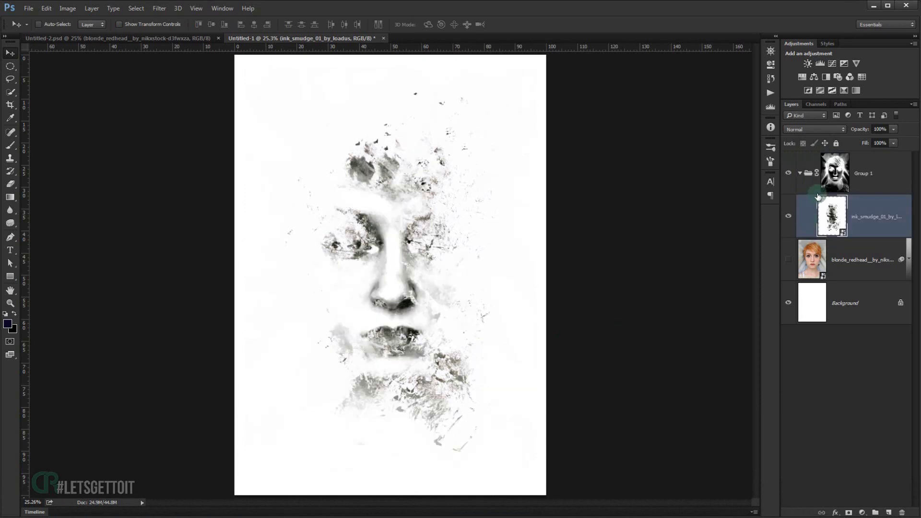
{"action": "left_click", "coordinate": [814, 128]}
{"action": "left_click", "coordinate": [806, 162]}
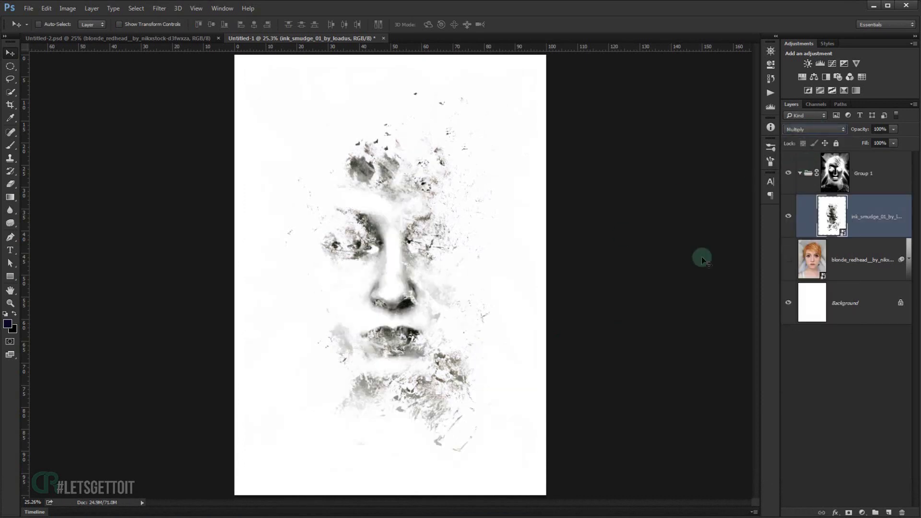
Scale ink_smudge_01 to about 62% and move it up over the face
{"action": "mouse_move", "coordinate": [404, 267]}
{"action": "left_mouse_down"}
{"action": "mouse_move", "coordinate": [384, 304]}
{"action": "mouse_move", "coordinate": [366, 276]}
{"action": "mouse_move", "coordinate": [457, 259]}
{"action": "left_mouse_up"}
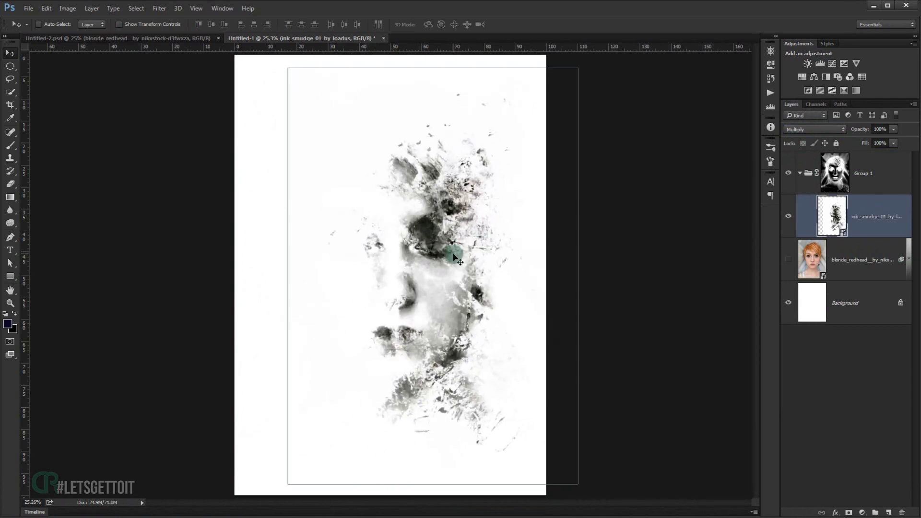
{"action": "key", "text": "ctrl+t"}
{"action": "left_click_drag", "start_coordinate": [578, 69], "coordinate": [516, 139]}
{"action": "mouse_move", "coordinate": [473, 288]}
{"action": "left_mouse_down"}
{"action": "mouse_move", "coordinate": [463, 244]}
{"action": "mouse_move", "coordinate": [472, 237]}
{"action": "mouse_move", "coordinate": [457, 216]}
{"action": "mouse_move", "coordinate": [458, 234]}
{"action": "left_mouse_up"}
{"action": "key", "text": "Return"}
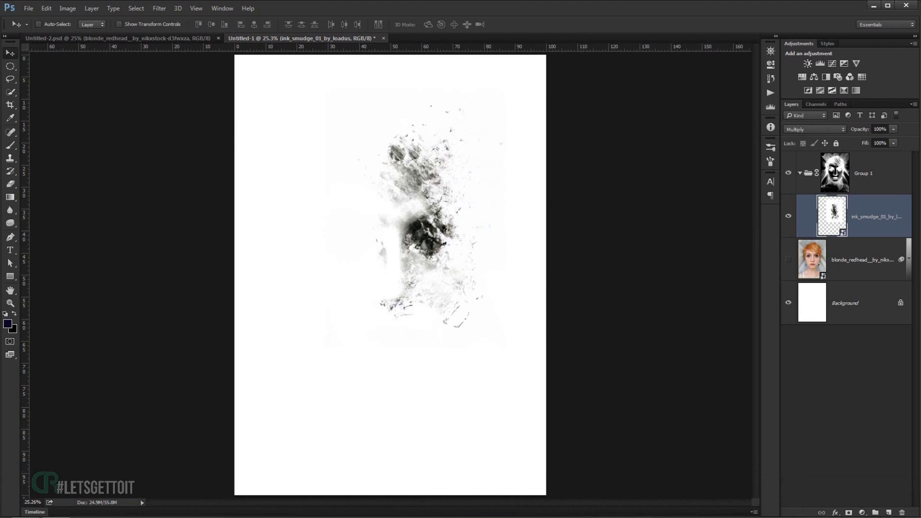
{"action": "key", "text": "alt+Tab"}
Place ink_smudge_02, scaled to about 67% and rotated about 29°, over the face
{"action": "left_click", "coordinate": [713, 138]}
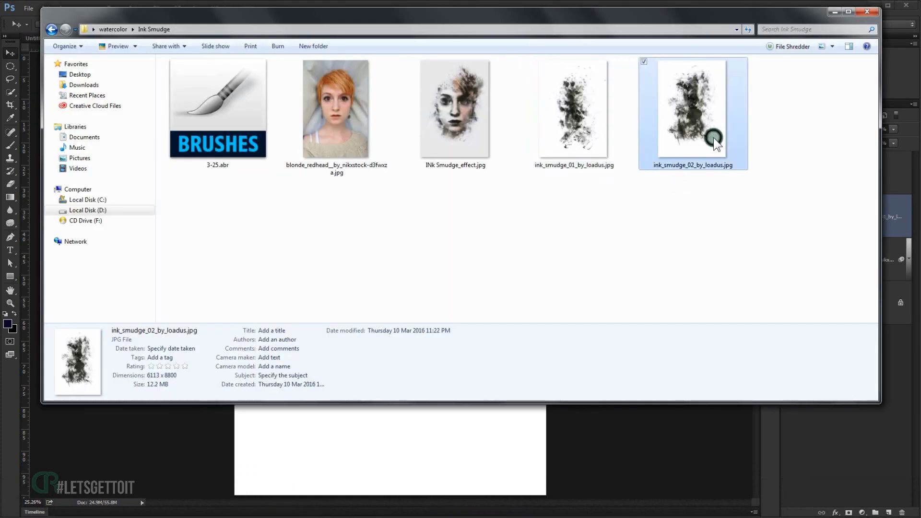
{"action": "left_click_drag", "start_coordinate": [699, 131], "coordinate": [445, 443]}
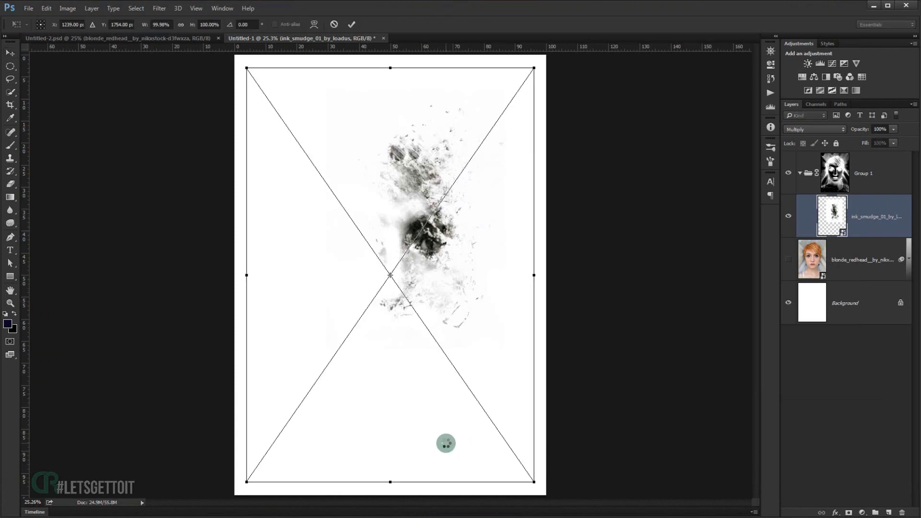
{"action": "left_click_drag", "start_coordinate": [535, 482], "coordinate": [469, 428]}
{"action": "left_click_drag", "start_coordinate": [426, 302], "coordinate": [390, 269]}
{"action": "left_click_drag", "start_coordinate": [512, 66], "coordinate": [299, 378]}
{"action": "left_click_drag", "start_coordinate": [426, 272], "coordinate": [444, 267]}
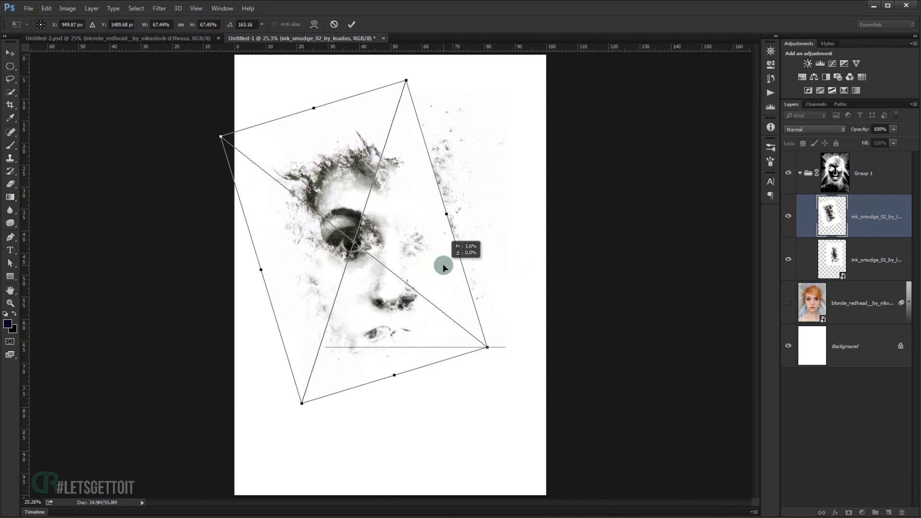
{"action": "key", "text": "Return"}
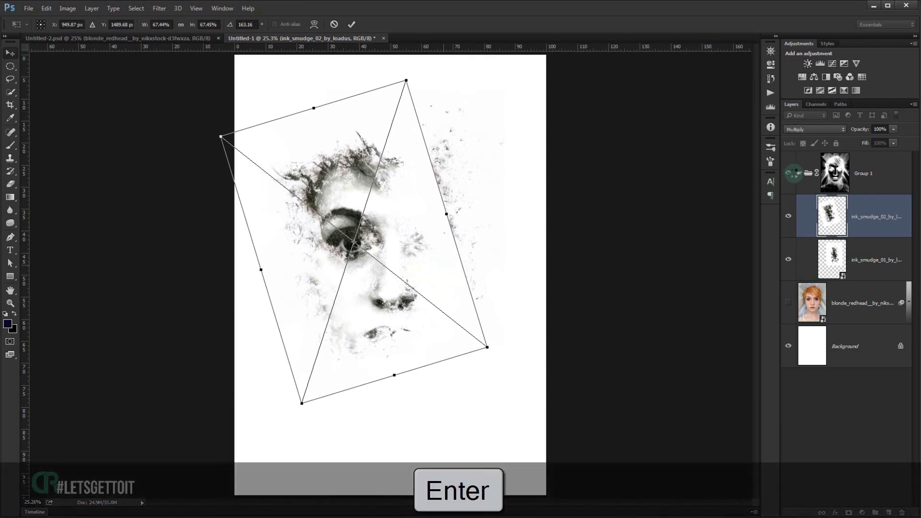
Set the ink_smudge_02 layer's blend mode from Normal to Multiply
{"action": "left_click", "coordinate": [811, 133]}
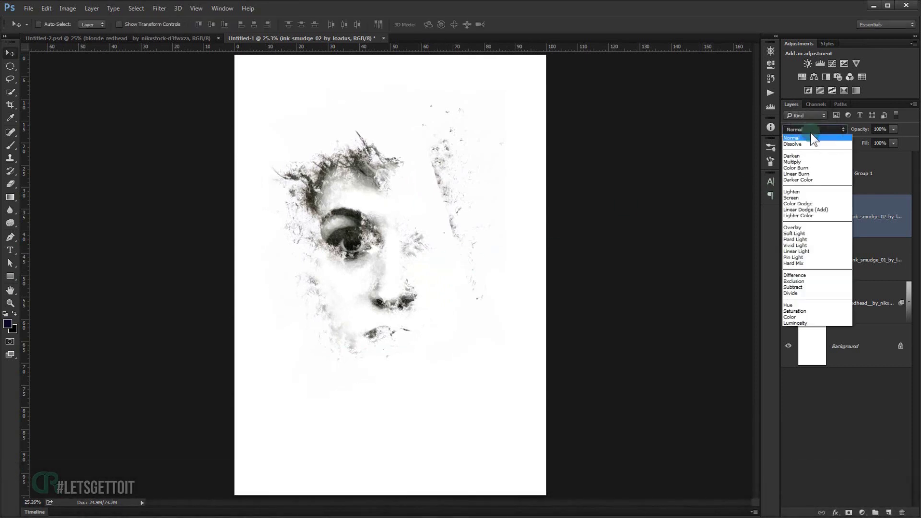
{"action": "left_click", "coordinate": [803, 163]}
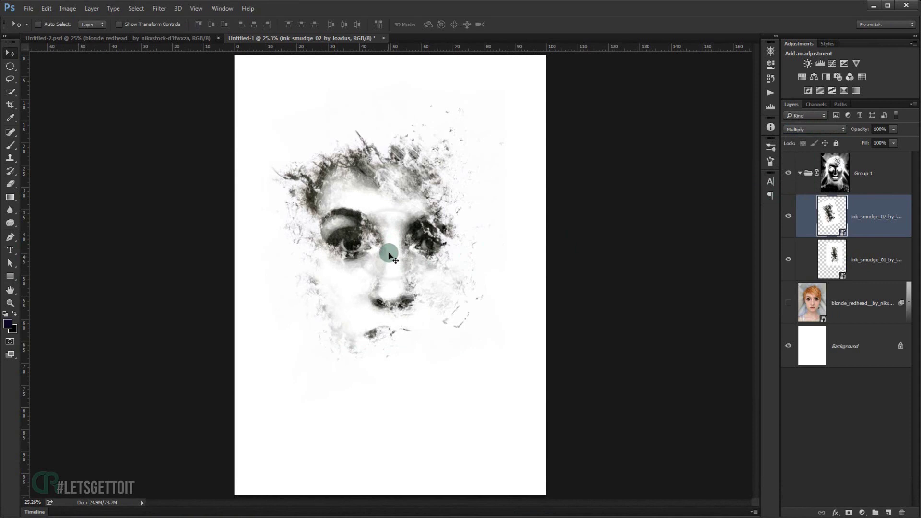
{"action": "scroll", "coordinate": [387, 250], "scroll_direction": "up", "scroll_amount": 3}
{"action": "scroll", "coordinate": [348, 268], "scroll_direction": "down", "scroll_amount": 2}
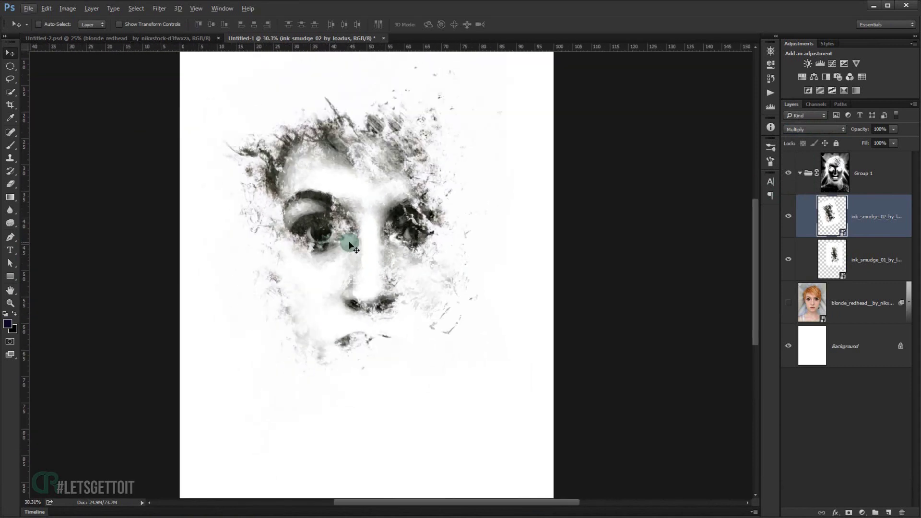
{"action": "scroll", "coordinate": [370, 187], "scroll_direction": "up", "scroll_amount": 2}
{"action": "scroll", "coordinate": [396, 221], "scroll_direction": "down", "scroll_amount": 1}
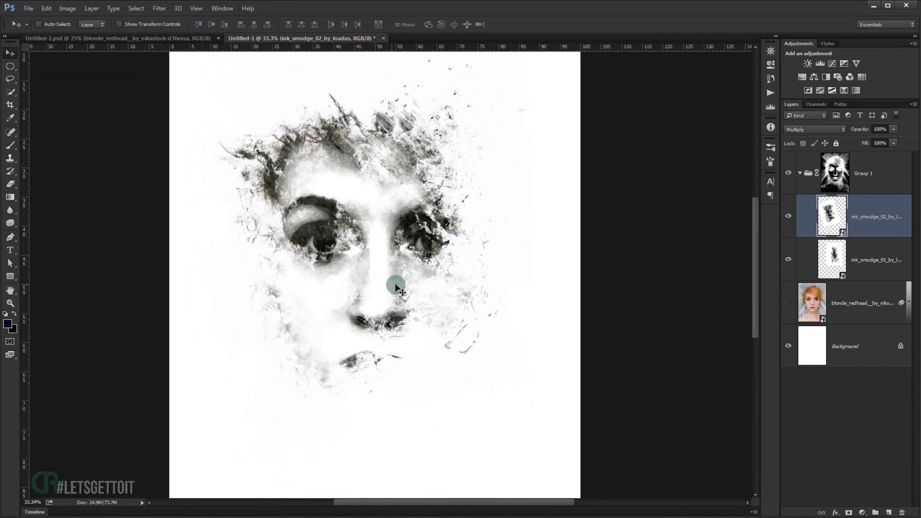
{"action": "scroll", "coordinate": [411, 278], "scroll_direction": "down", "scroll_amount": 2}
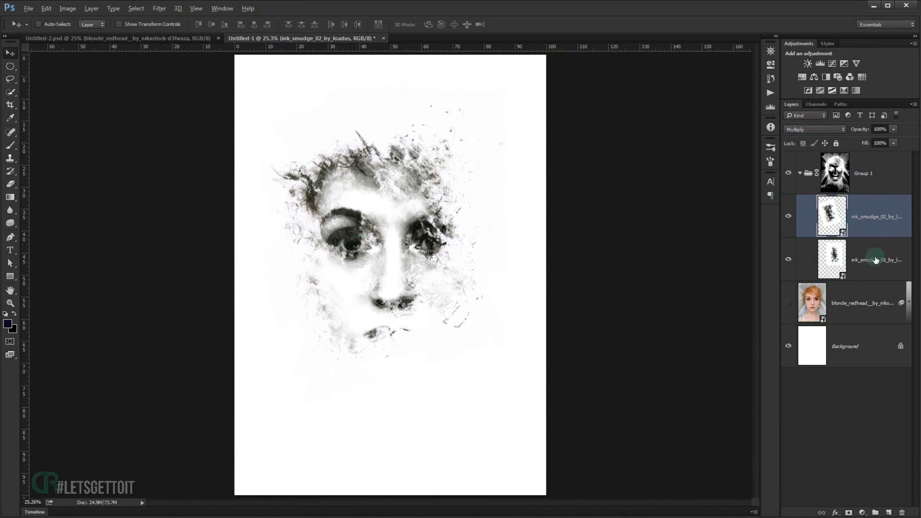
Duplicate the smudge, rotate the copy to about -47°, and position it over the face
{"action": "mouse_move", "coordinate": [353, 234]}
{"action": "left_mouse_down"}
{"action": "mouse_move", "coordinate": [356, 273]}
{"action": "mouse_move", "coordinate": [385, 309]}
{"action": "mouse_move", "coordinate": [369, 295]}
{"action": "left_mouse_up"}
{"action": "key", "text": "ctrl+t"}
{"action": "mouse_move", "coordinate": [492, 205]}
{"action": "left_mouse_down"}
{"action": "mouse_move", "coordinate": [440, 110]}
{"action": "mouse_move", "coordinate": [268, 439]}
{"action": "mouse_move", "coordinate": [310, 464]}
{"action": "left_mouse_up"}
{"action": "left_click_drag", "start_coordinate": [391, 384], "coordinate": [402, 364]}
{"action": "left_click_drag", "start_coordinate": [547, 168], "coordinate": [454, 143]}
{"action": "left_click_drag", "start_coordinate": [448, 364], "coordinate": [418, 354]}
{"action": "left_click_drag", "start_coordinate": [519, 312], "coordinate": [577, 237]}
{"action": "left_click_drag", "start_coordinate": [351, 281], "coordinate": [356, 287]}
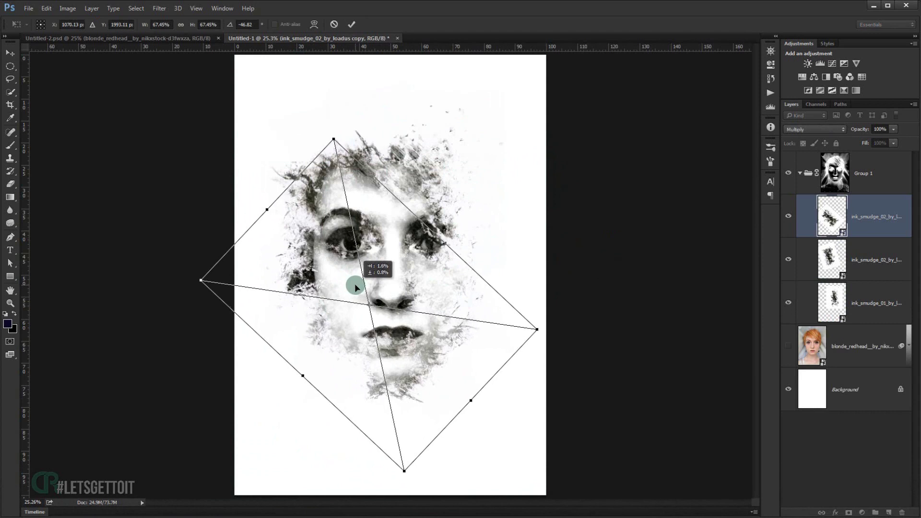
{"action": "key", "text": "Return"}
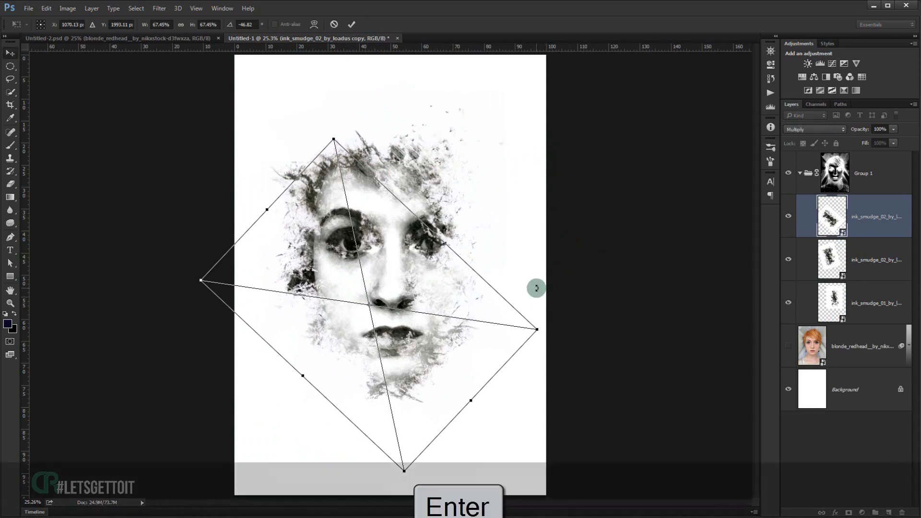
Add a second smudge copy rotated to about -44° and placed over the hair
{"action": "left_click_drag", "start_coordinate": [317, 281], "coordinate": [405, 147]}
{"action": "left_click_drag", "start_coordinate": [532, 185], "coordinate": [535, 188]}
{"action": "key", "text": "ctrl+t"}
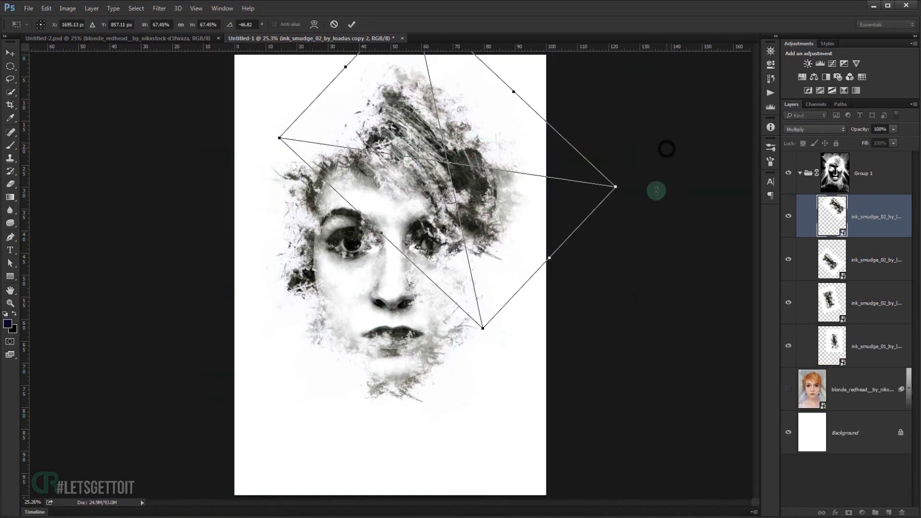
{"action": "left_click_drag", "start_coordinate": [656, 191], "coordinate": [596, 280]}
{"action": "left_click_drag", "start_coordinate": [503, 175], "coordinate": [506, 179]}
{"action": "left_click_drag", "start_coordinate": [624, 259], "coordinate": [620, 173]}
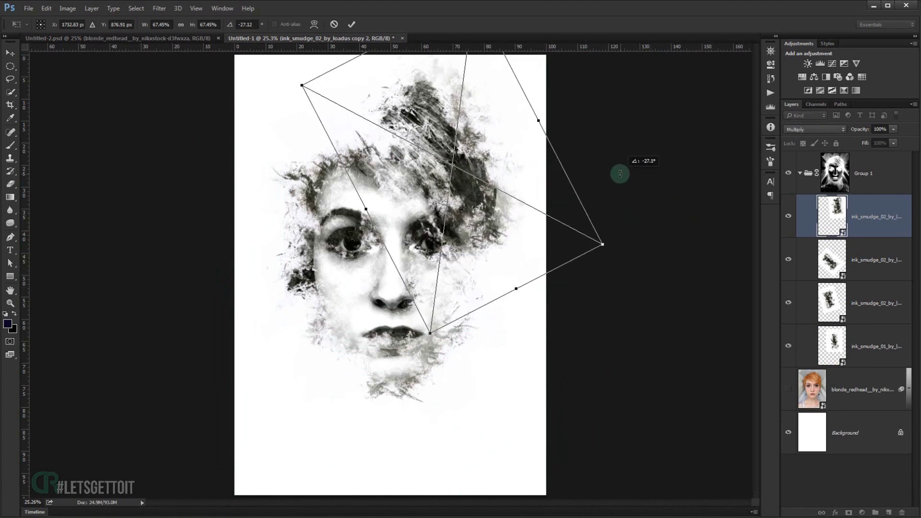
{"action": "left_click_drag", "start_coordinate": [489, 249], "coordinate": [482, 243]}
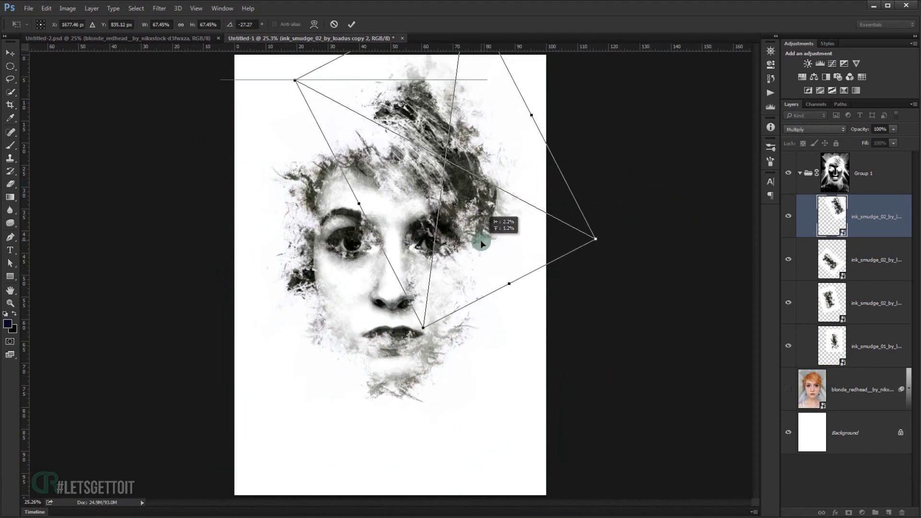
{"action": "left_click_drag", "start_coordinate": [617, 144], "coordinate": [591, 134]}
{"action": "left_click_drag", "start_coordinate": [483, 239], "coordinate": [481, 234]}
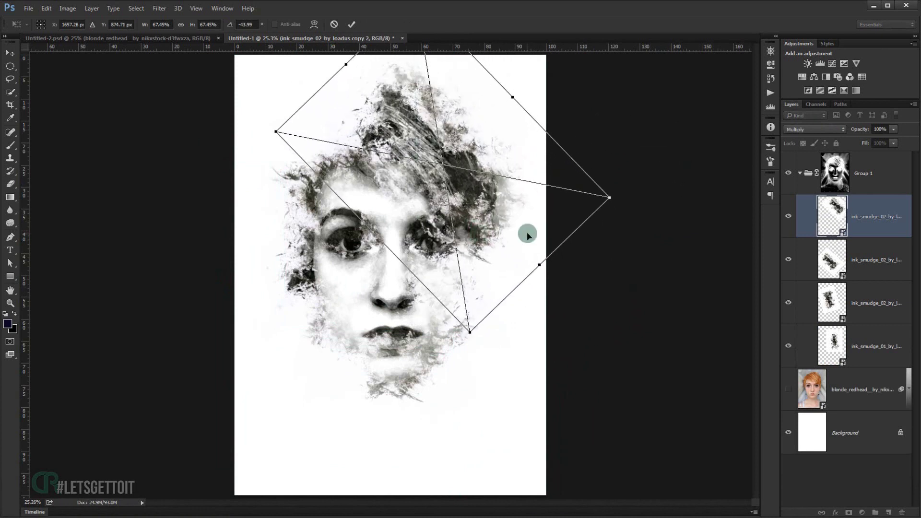
{"action": "key", "text": "Return"}
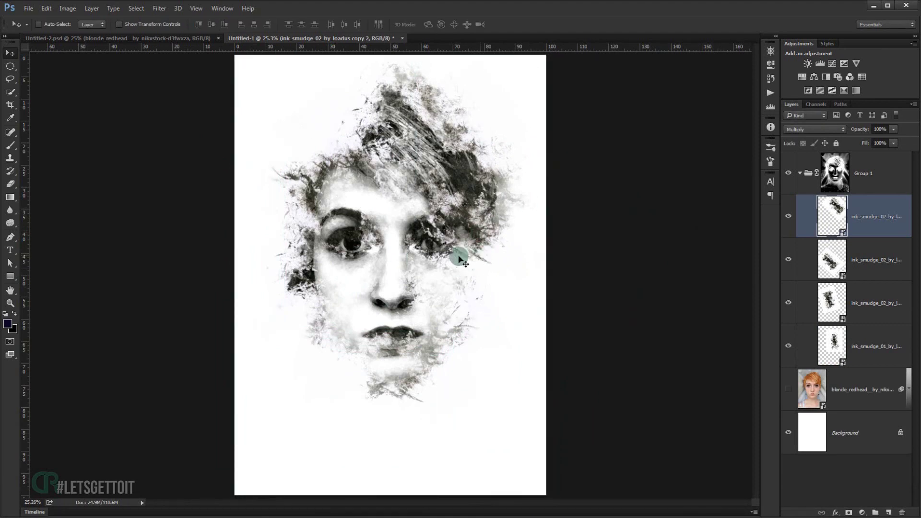
{"action": "scroll", "coordinate": [459, 259], "scroll_direction": "up", "scroll_amount": 4}
{"action": "scroll", "coordinate": [438, 308], "scroll_direction": "down", "scroll_amount": 2}
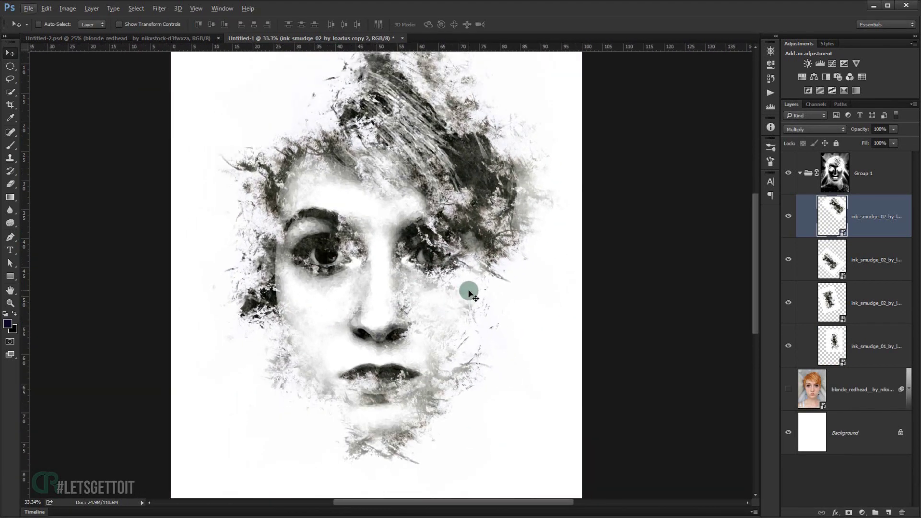
{"action": "scroll", "coordinate": [469, 293], "scroll_direction": "down", "scroll_amount": 1}
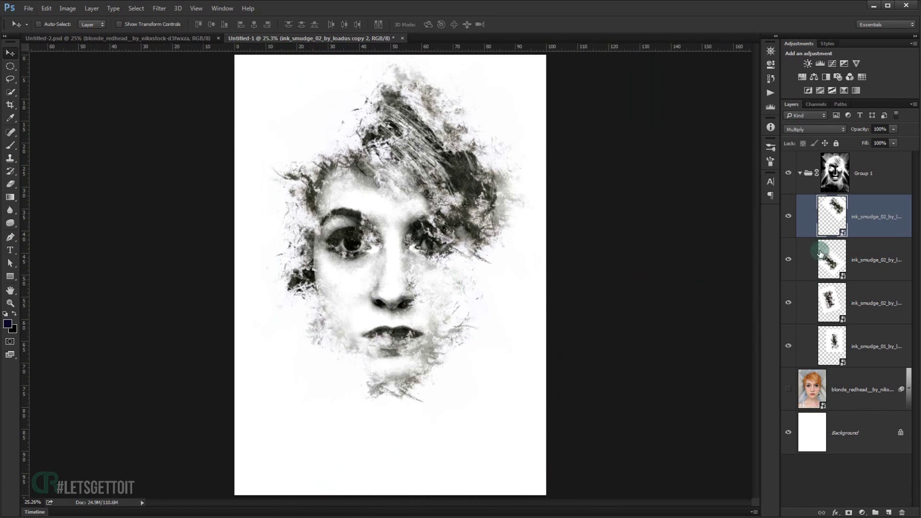
Collapse Group 1 and duplicate the blonde_redhead colour portrait layer above it
{"action": "left_click", "coordinate": [799, 175]}
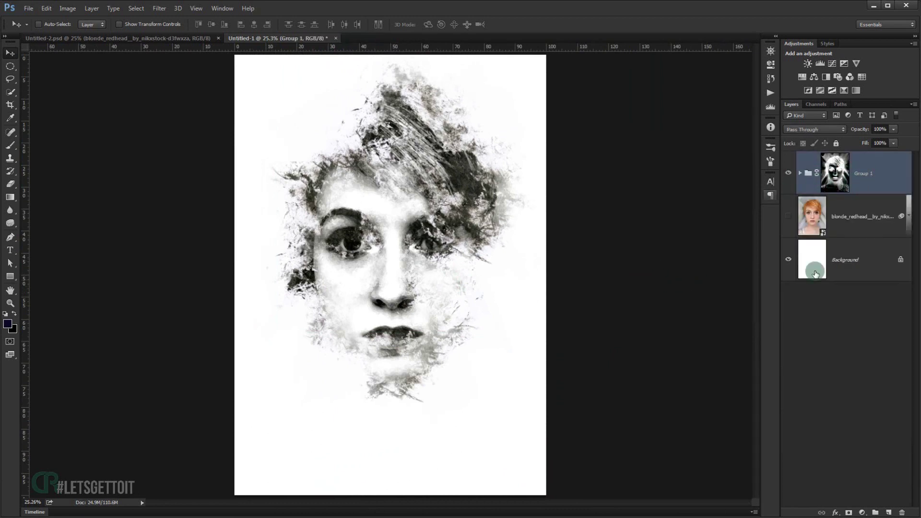
{"action": "left_click", "coordinate": [851, 218]}
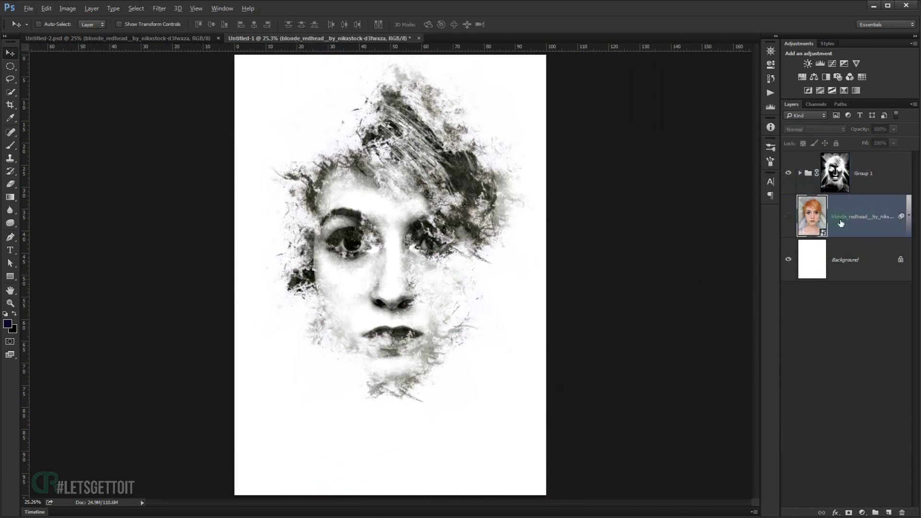
{"action": "left_click_drag", "start_coordinate": [819, 219], "coordinate": [806, 156]}
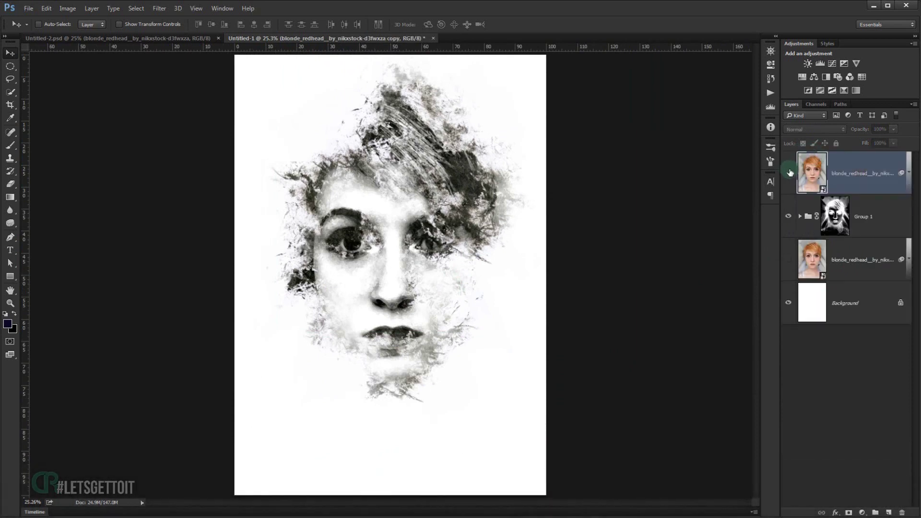
Show the portrait copy, set its blend mode to Multiply, and add a black mask hiding it
{"action": "left_click", "coordinate": [788, 173]}
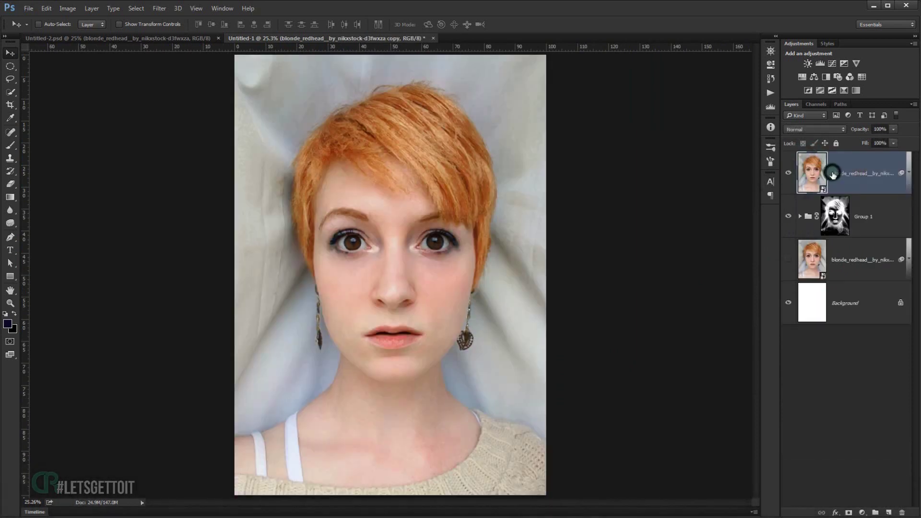
{"action": "left_click", "coordinate": [805, 128]}
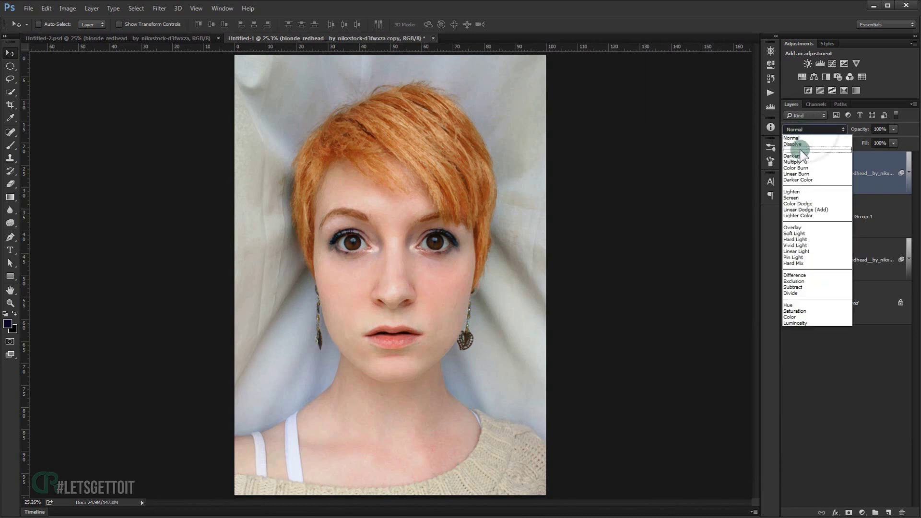
{"action": "left_click", "coordinate": [794, 162]}
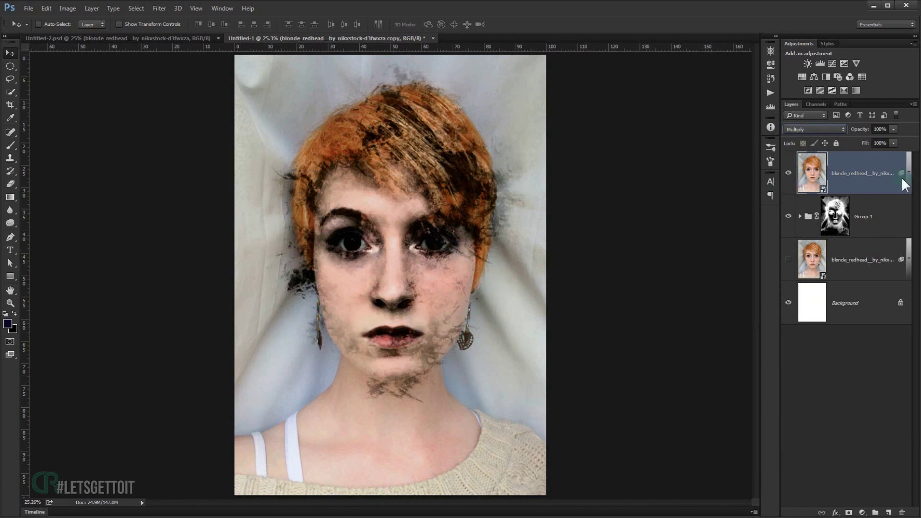
{"action": "left_click", "coordinate": [849, 514], "text": "alt"}
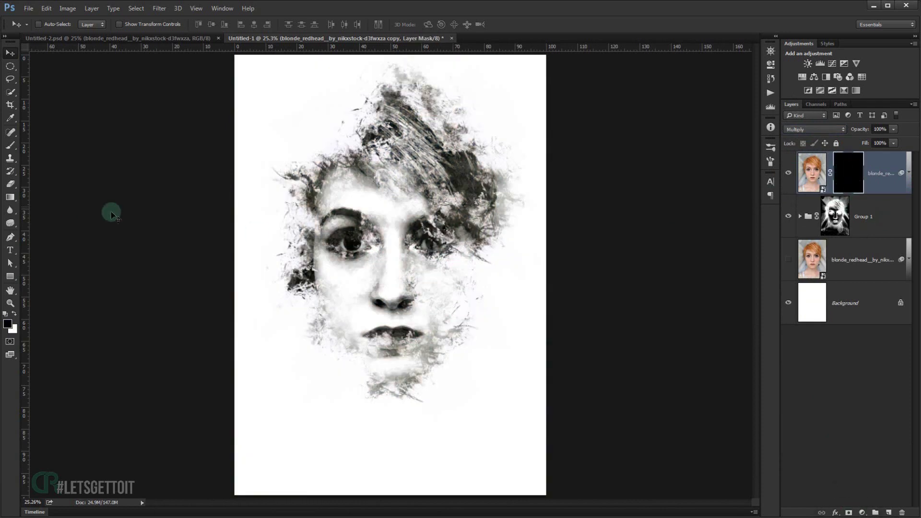
With the Brush tool active, replace the current brushes with the 3-25.abr ink smudge set
{"action": "left_click", "coordinate": [12, 146]}
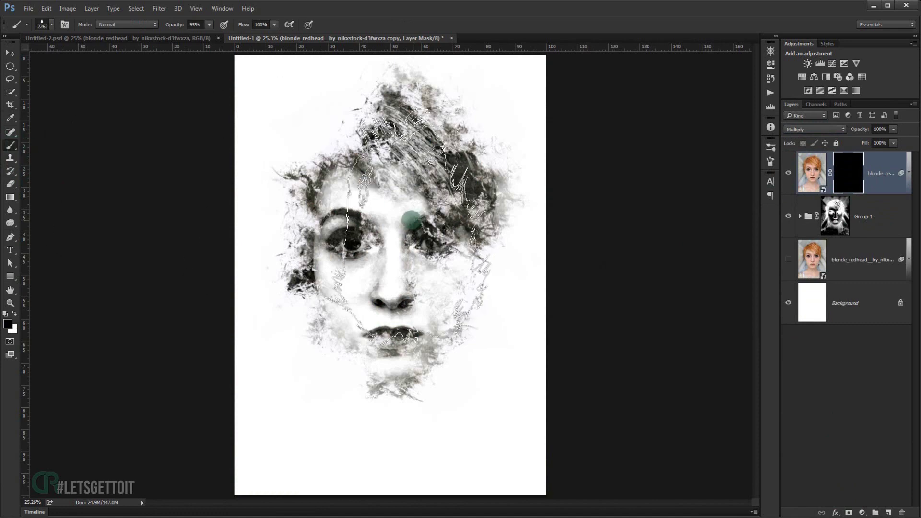
{"action": "right_click", "coordinate": [378, 211]}
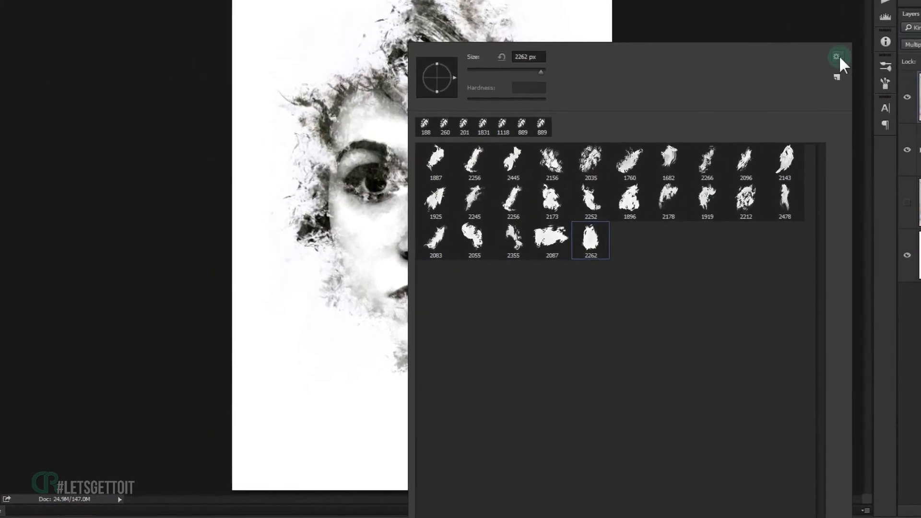
{"action": "left_click", "coordinate": [856, 42]}
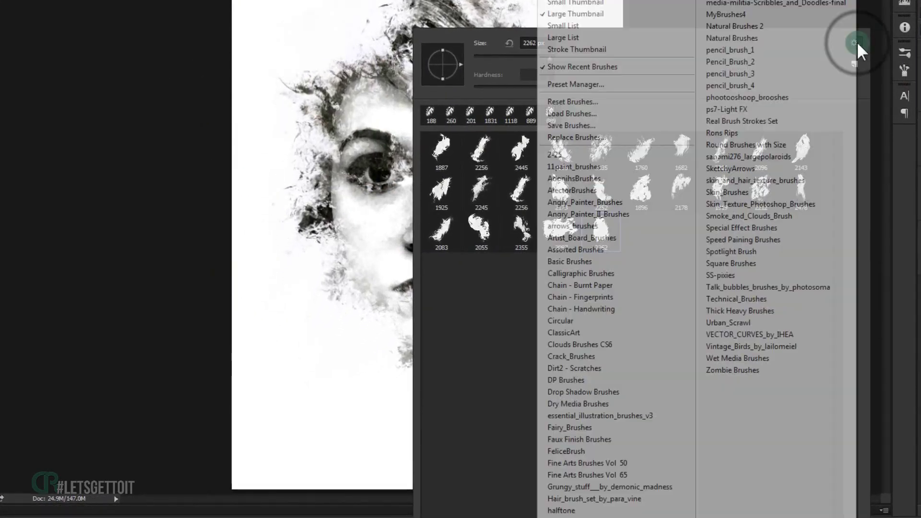
{"action": "left_click", "coordinate": [617, 139]}
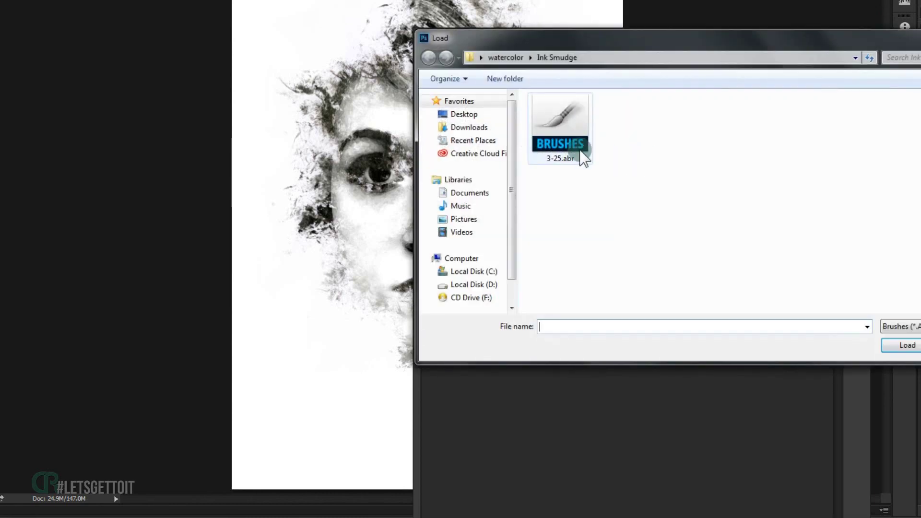
{"action": "left_click", "coordinate": [569, 144]}
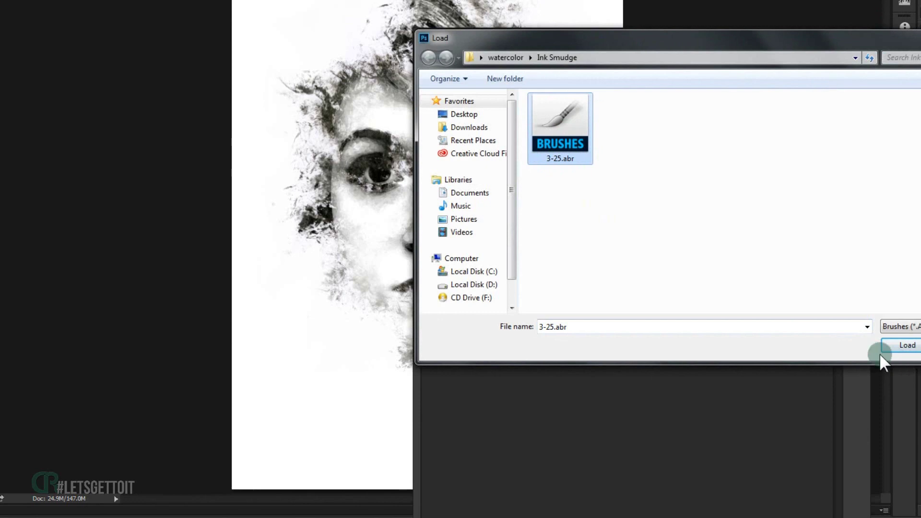
{"action": "left_click", "coordinate": [896, 344]}
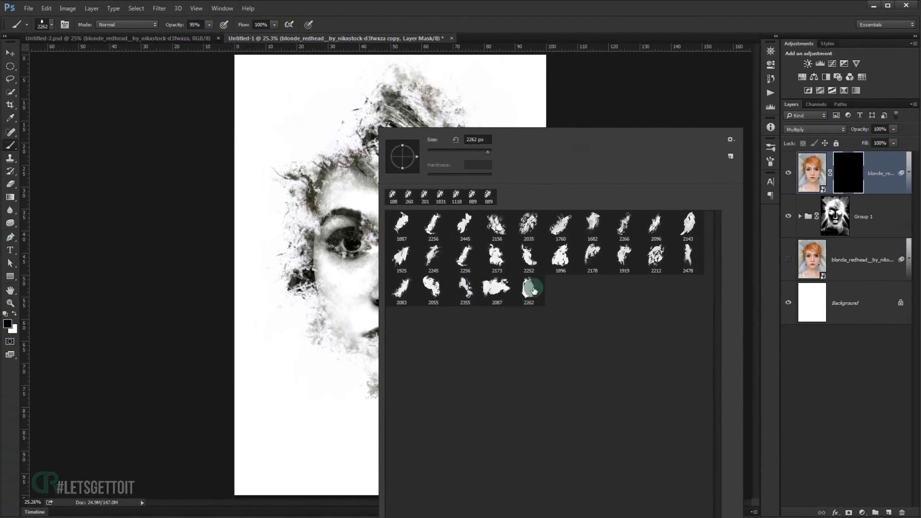
Pick the 2262 smudge brush, size it to about 1570 px, and set 45% opacity
{"action": "left_click", "coordinate": [562, 120]}
{"action": "left_click_drag", "start_coordinate": [442, 206], "coordinate": [390, 202]}
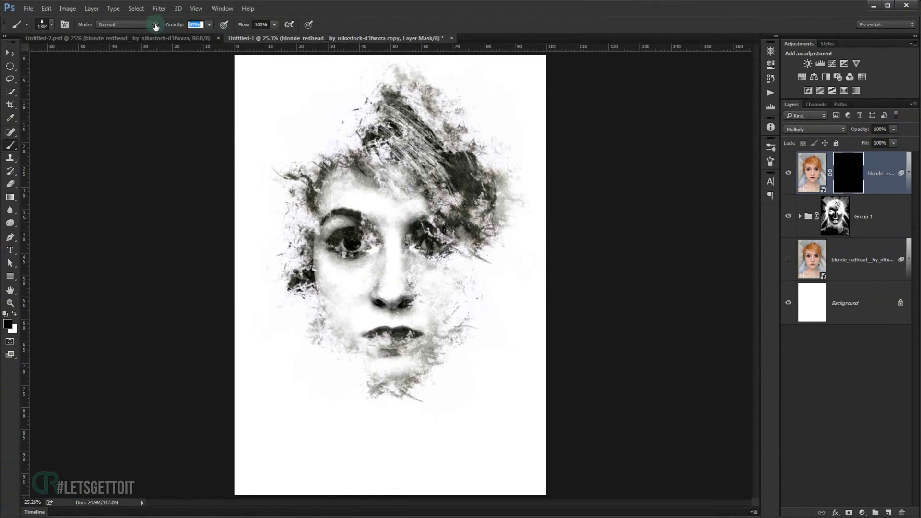
{"action": "left_click_drag", "start_coordinate": [475, 200], "coordinate": [484, 199]}
{"action": "scroll", "coordinate": [460, 235], "scroll_direction": "up", "scroll_amount": 2}
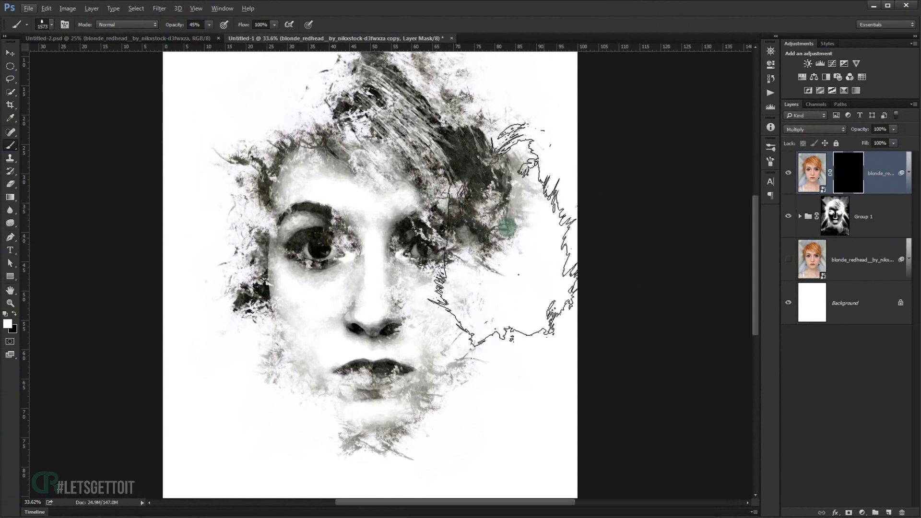
Switch to white, undo trial stamps, and select smudge brush 2035 at about 1250 px
{"action": "key", "text": "x"}
{"action": "left_click", "coordinate": [422, 209]}
{"action": "left_click", "coordinate": [438, 222]}
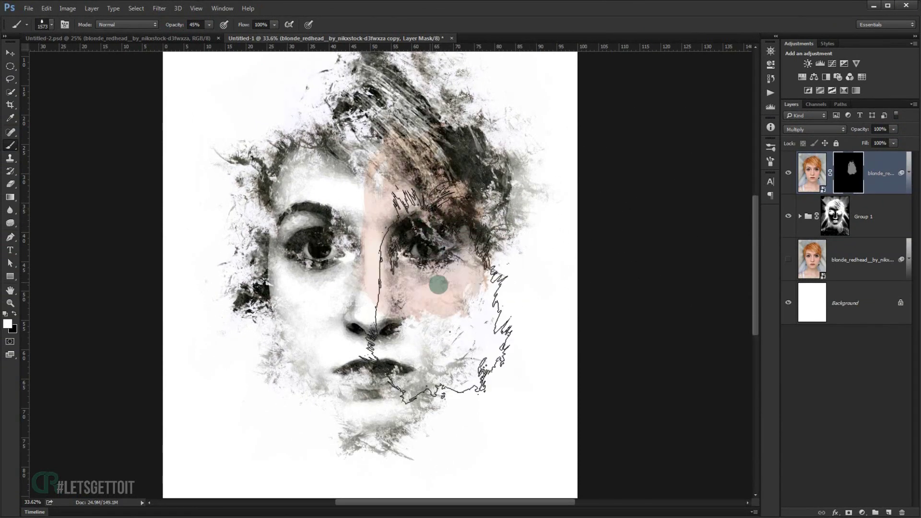
{"action": "left_click", "coordinate": [412, 264]}
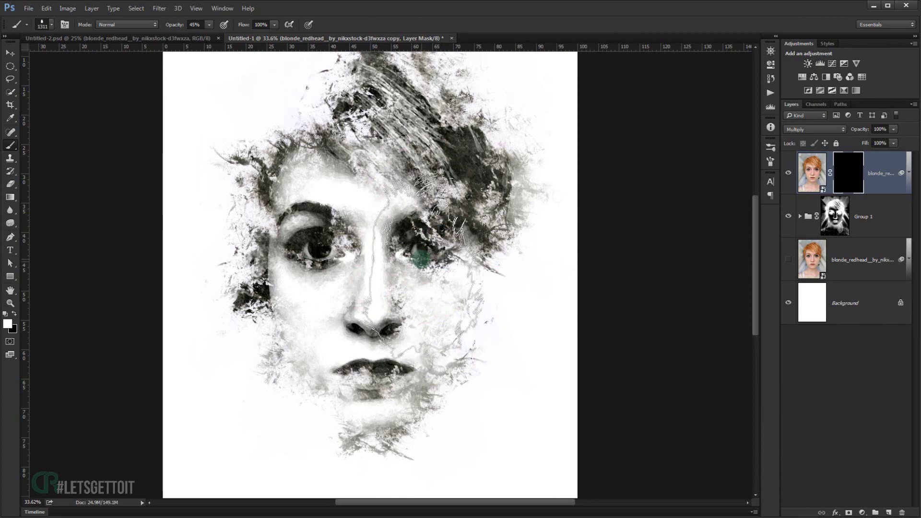
{"action": "right_click", "coordinate": [413, 270]}
{"action": "left_click", "coordinate": [576, 291]}
{"action": "left_click", "coordinate": [577, 224]}
{"action": "left_click", "coordinate": [432, 243]}
{"action": "mouse_move", "coordinate": [432, 242]}
{"action": "left_mouse_down"}
{"action": "mouse_move", "coordinate": [468, 240]}
{"action": "mouse_move", "coordinate": [430, 245]}
{"action": "left_mouse_up"}
Paint the mask with white to reveal colour in the hair, right cheek and eye
{"action": "left_click", "coordinate": [442, 154]}
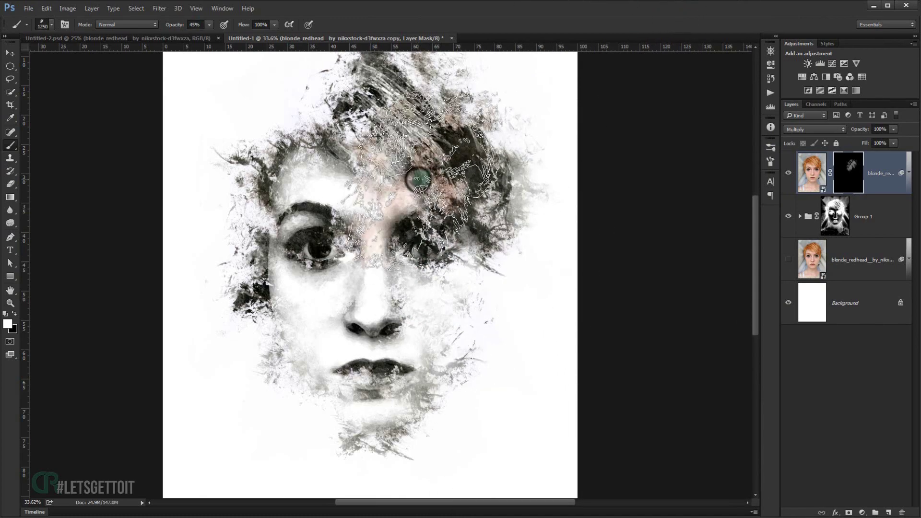
{"action": "left_click", "coordinate": [456, 329]}
{"action": "mouse_move", "coordinate": [456, 330]}
{"action": "left_mouse_down"}
{"action": "mouse_move", "coordinate": [449, 216]}
{"action": "mouse_move", "coordinate": [434, 187]}
{"action": "mouse_move", "coordinate": [416, 178]}
{"action": "left_mouse_up"}
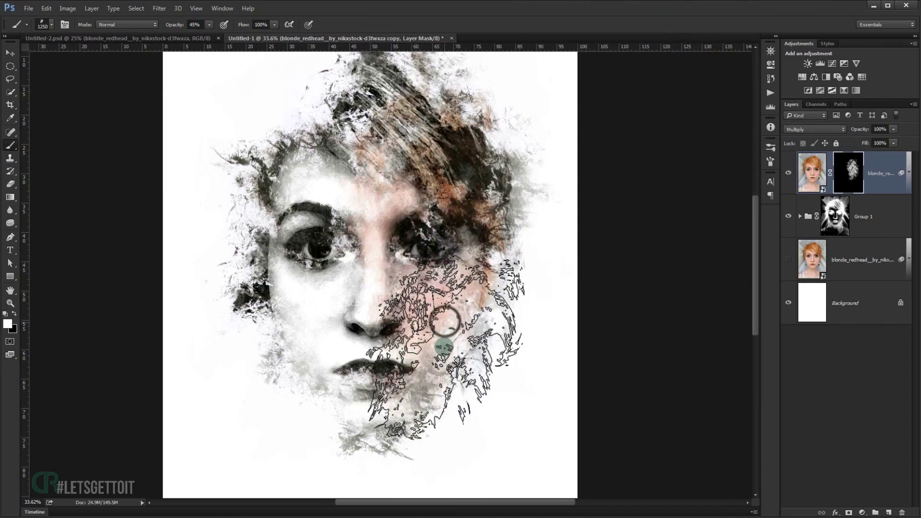
{"action": "scroll", "coordinate": [417, 259], "scroll_direction": "up", "scroll_amount": 2}
{"action": "scroll", "coordinate": [483, 335], "scroll_direction": "up", "scroll_amount": 5}
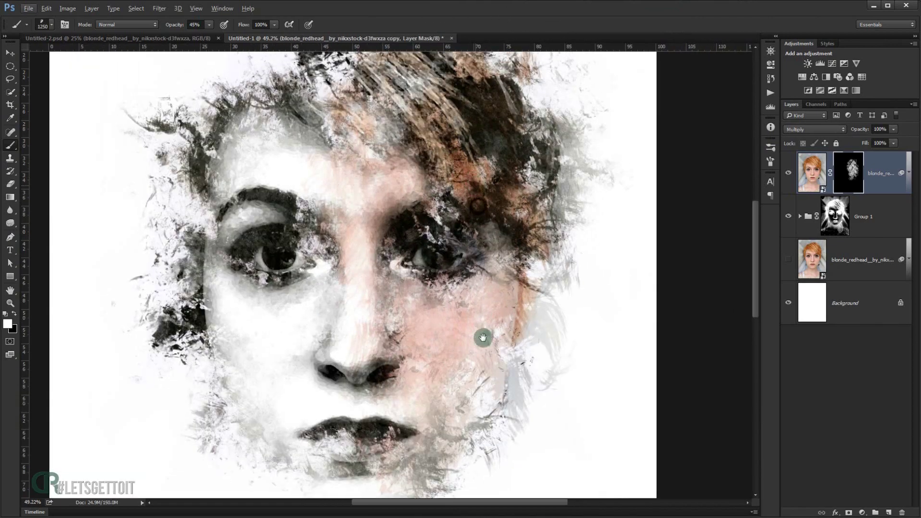
{"action": "mouse_move", "coordinate": [422, 195]}
{"action": "left_mouse_down"}
{"action": "mouse_move", "coordinate": [453, 224]}
{"action": "mouse_move", "coordinate": [479, 282]}
{"action": "mouse_move", "coordinate": [521, 341]}
{"action": "mouse_move", "coordinate": [458, 237]}
{"action": "mouse_move", "coordinate": [423, 271]}
{"action": "left_mouse_up"}
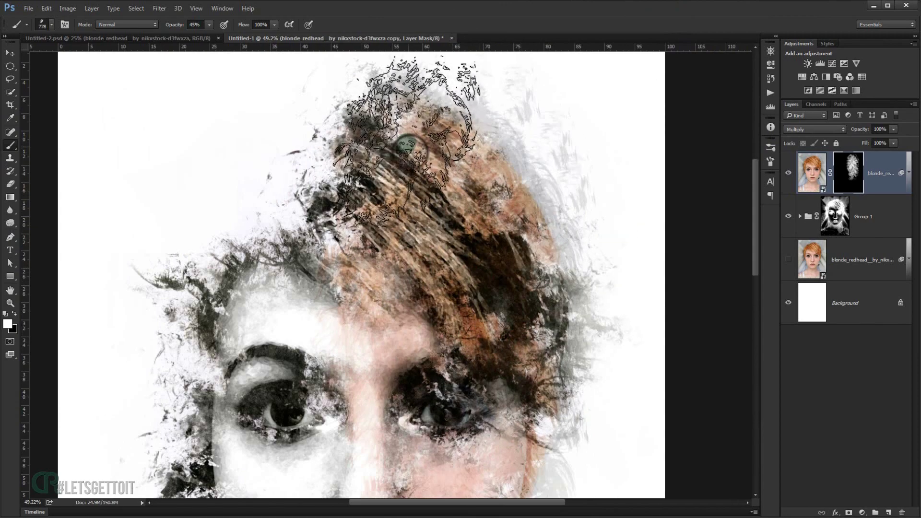
{"action": "scroll", "coordinate": [442, 230], "scroll_direction": "down", "scroll_amount": 2}
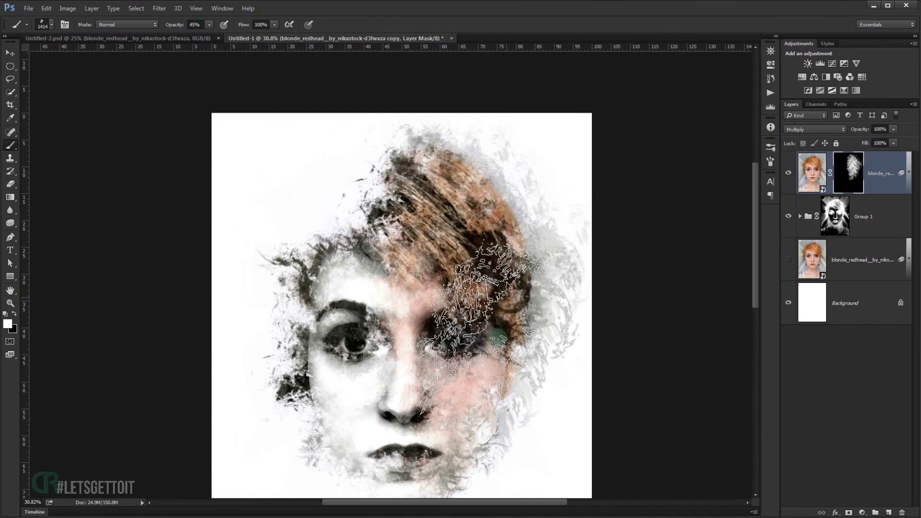
{"action": "scroll", "coordinate": [501, 384], "scroll_direction": "down", "scroll_amount": 2}
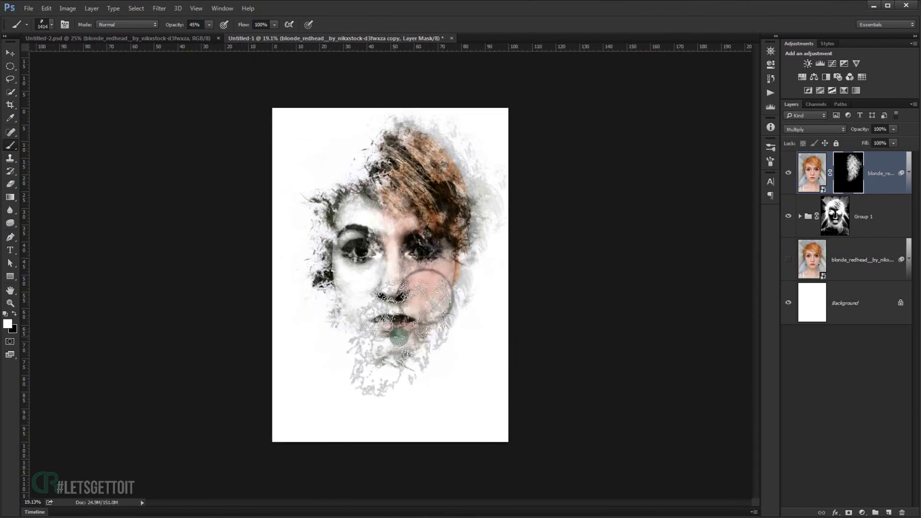
{"action": "scroll", "coordinate": [476, 245], "scroll_direction": "up", "scroll_amount": 1}
{"action": "scroll", "coordinate": [477, 245], "scroll_direction": "up", "scroll_amount": 2}
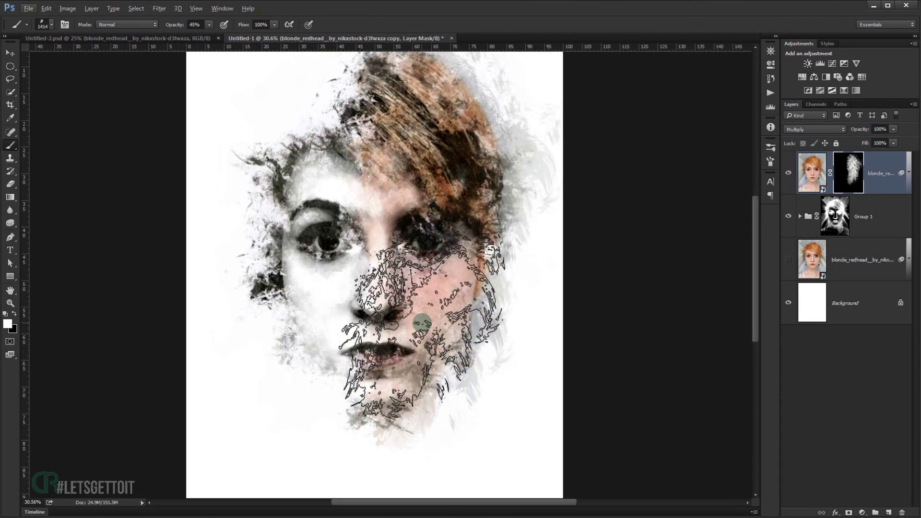
{"action": "key", "text": "x"}
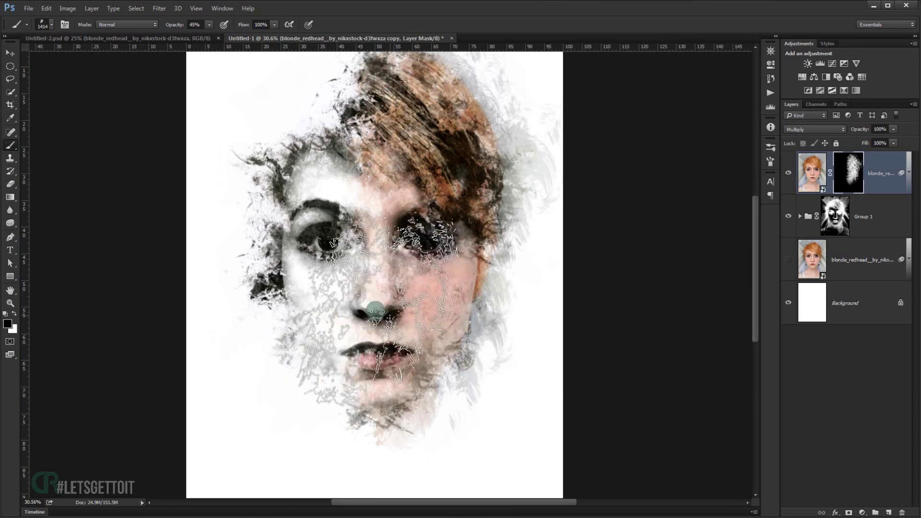
{"action": "scroll", "coordinate": [449, 263], "scroll_direction": "down", "scroll_amount": 2}
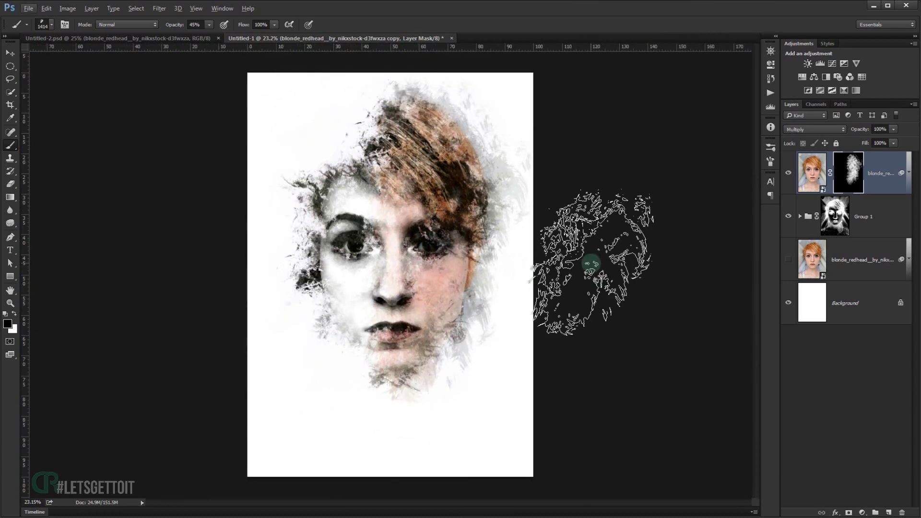
{"action": "scroll", "coordinate": [600, 262], "scroll_direction": "up", "scroll_amount": 1}
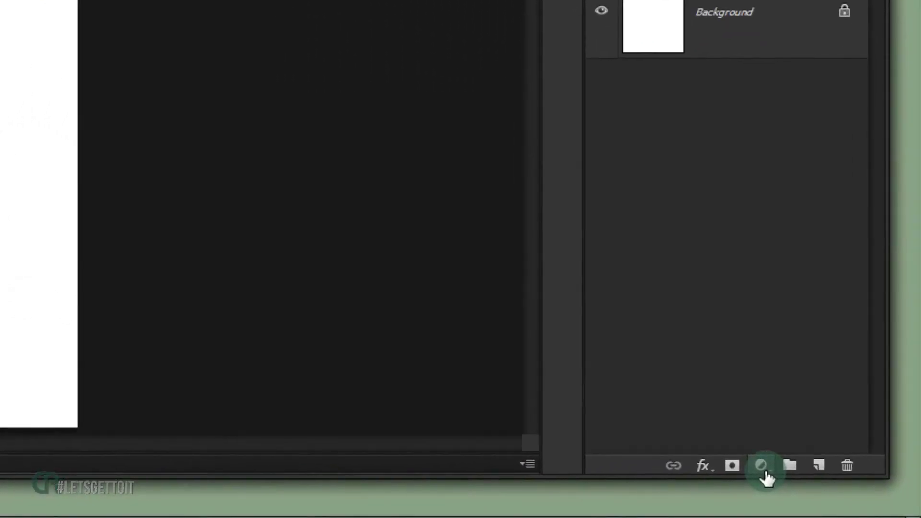
Add a Levels adjustment layer with output levels 32–229 and midtone gamma 0.70
{"action": "left_click", "coordinate": [862, 512]}
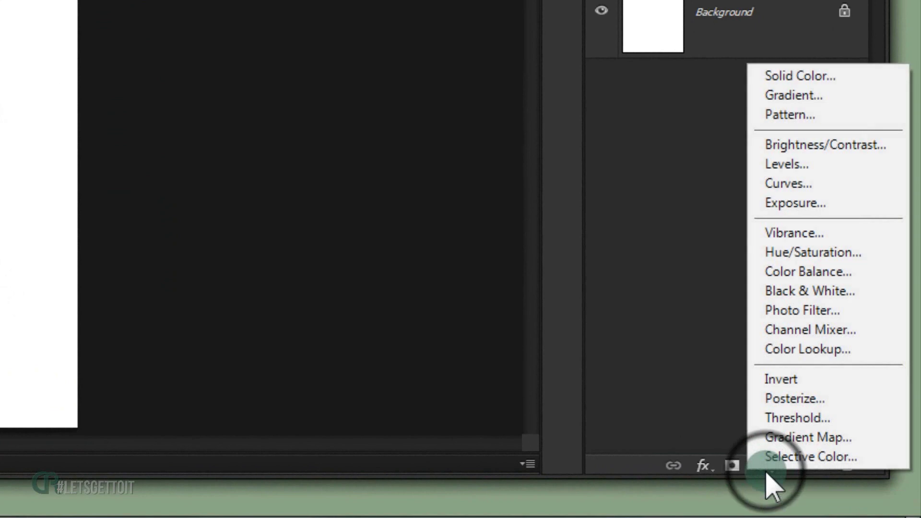
{"action": "left_click", "coordinate": [780, 165]}
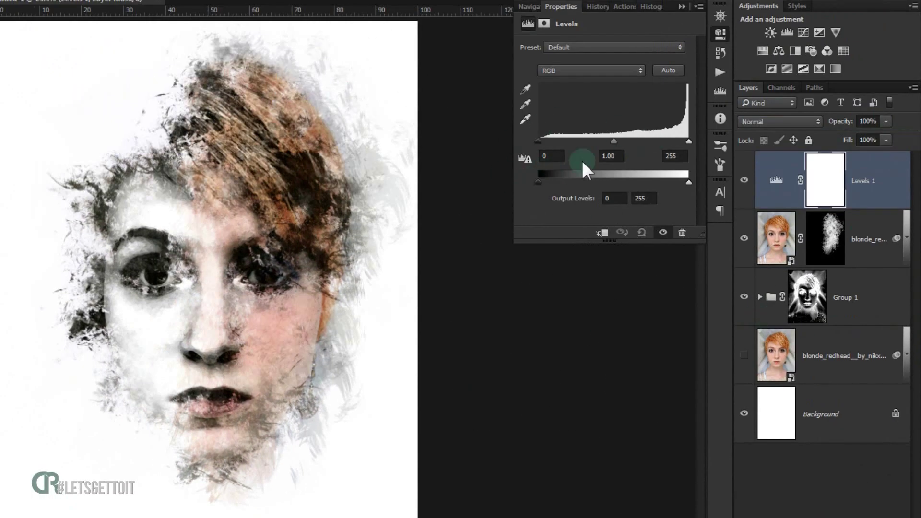
{"action": "left_click_drag", "start_coordinate": [538, 181], "coordinate": [557, 180]}
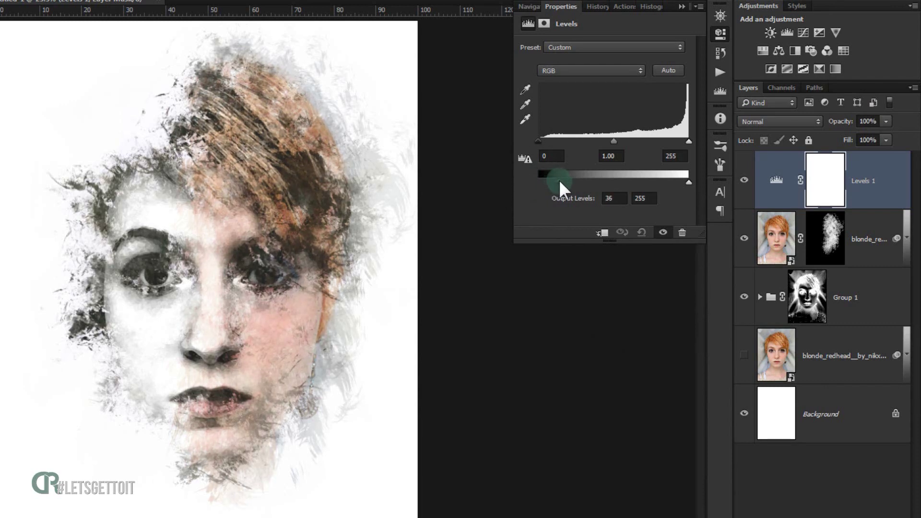
{"action": "left_click_drag", "start_coordinate": [688, 182], "coordinate": [675, 182]}
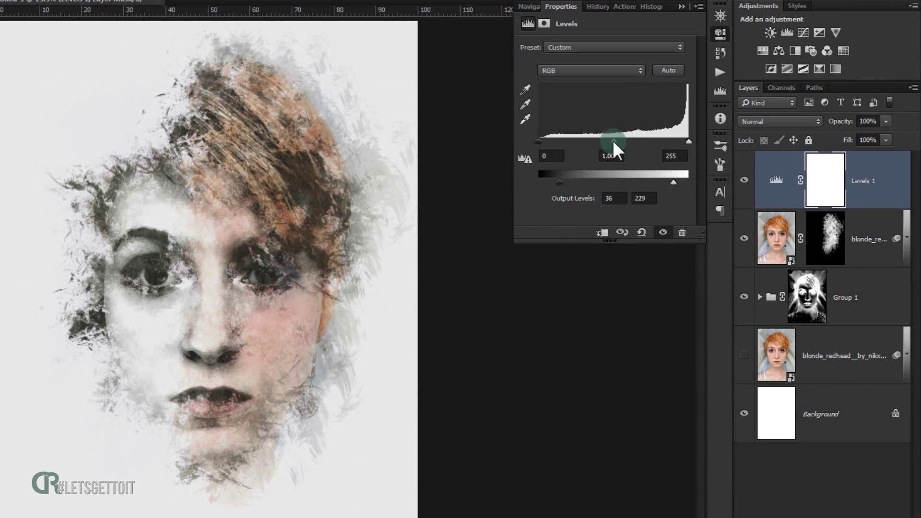
{"action": "left_click_drag", "start_coordinate": [614, 141], "coordinate": [625, 141]}
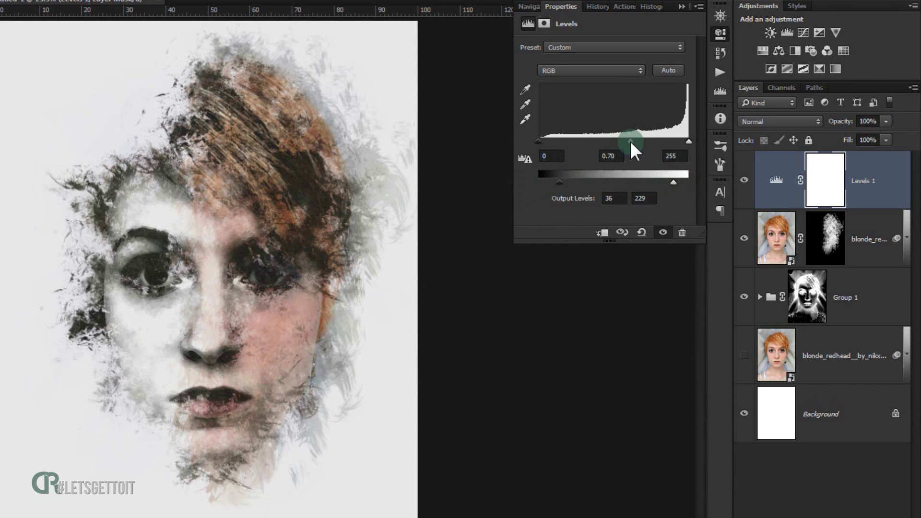
{"action": "left_click", "coordinate": [559, 183]}
{"action": "left_click_drag", "start_coordinate": [563, 183], "coordinate": [557, 182]}
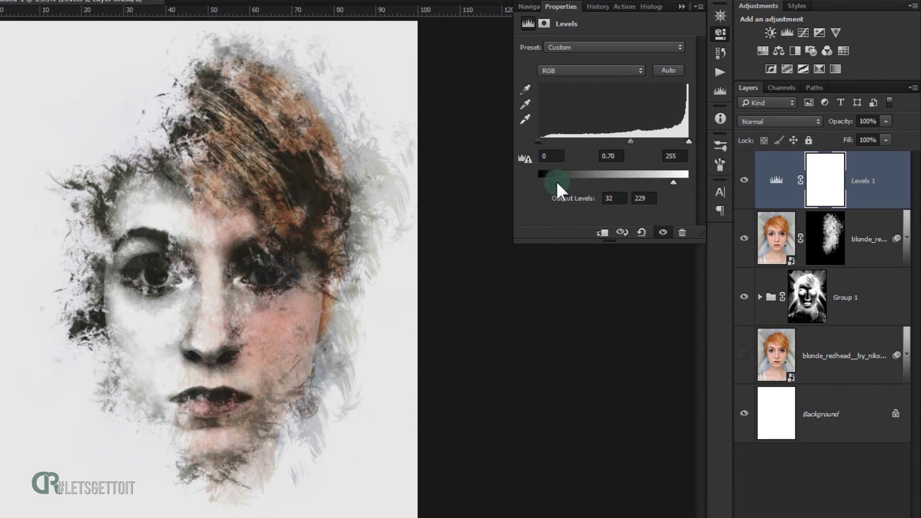